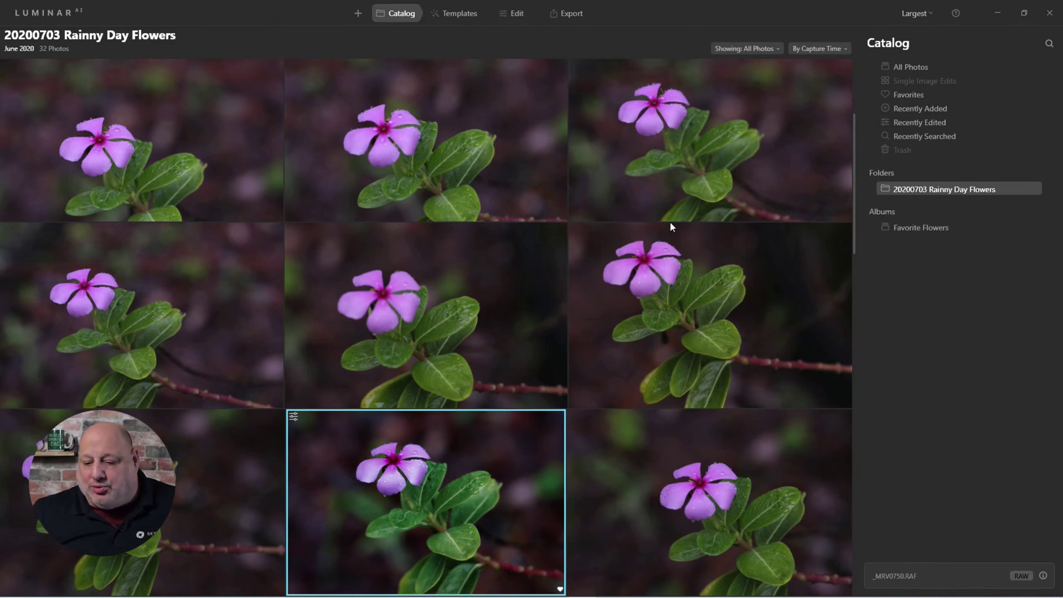
# - Open the edited, favourited flower photo from the catalog at full view and compare it with its unedited original
pyautogui.scroll(1, 610, 174)
pyautogui.scroll(-3, 377, 155)
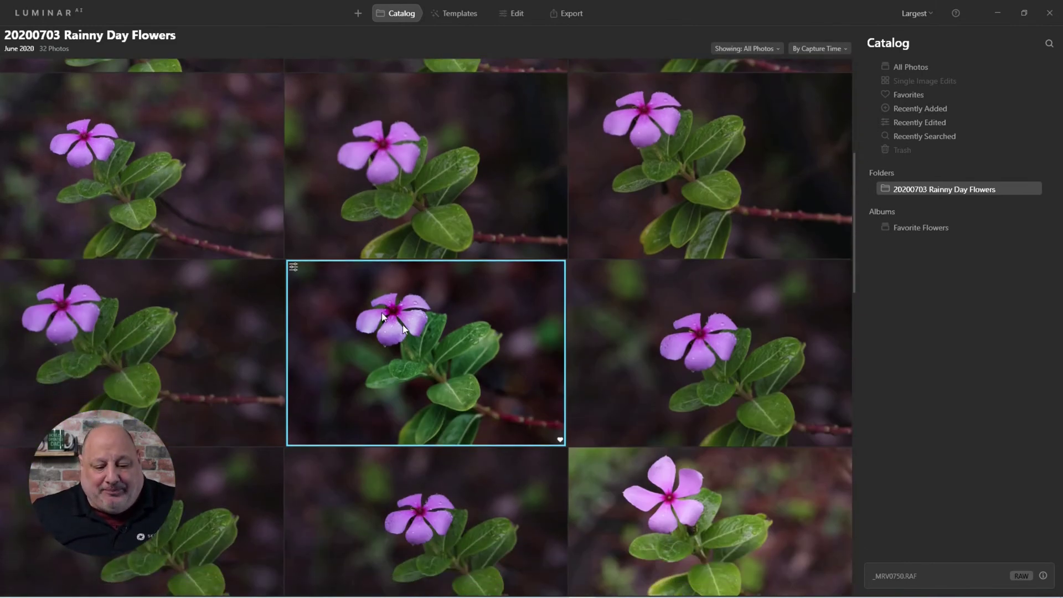
pyautogui.doubleClick(430, 344)
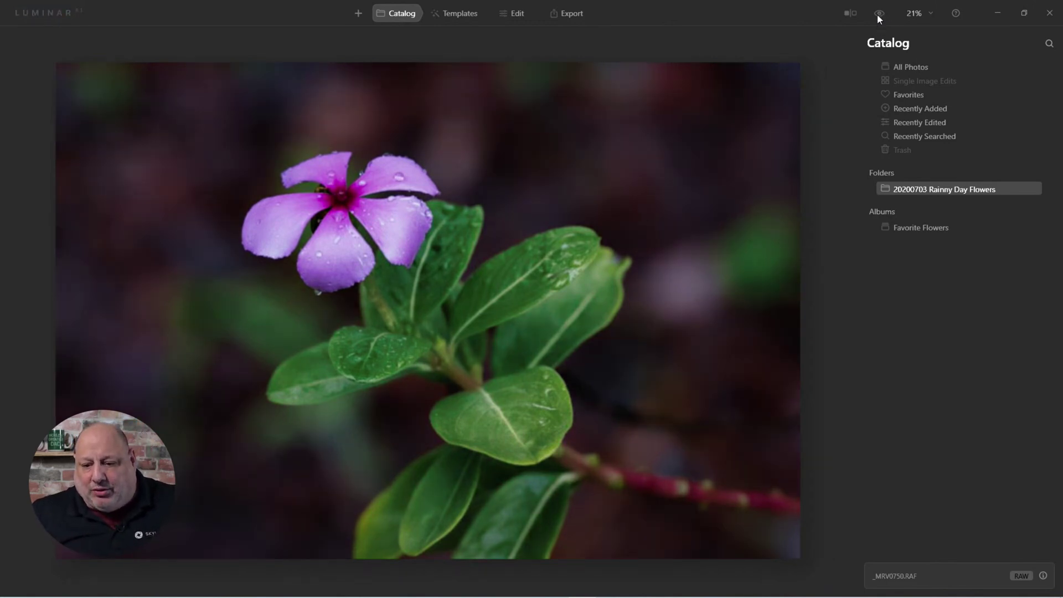
pyautogui.click(879, 15)
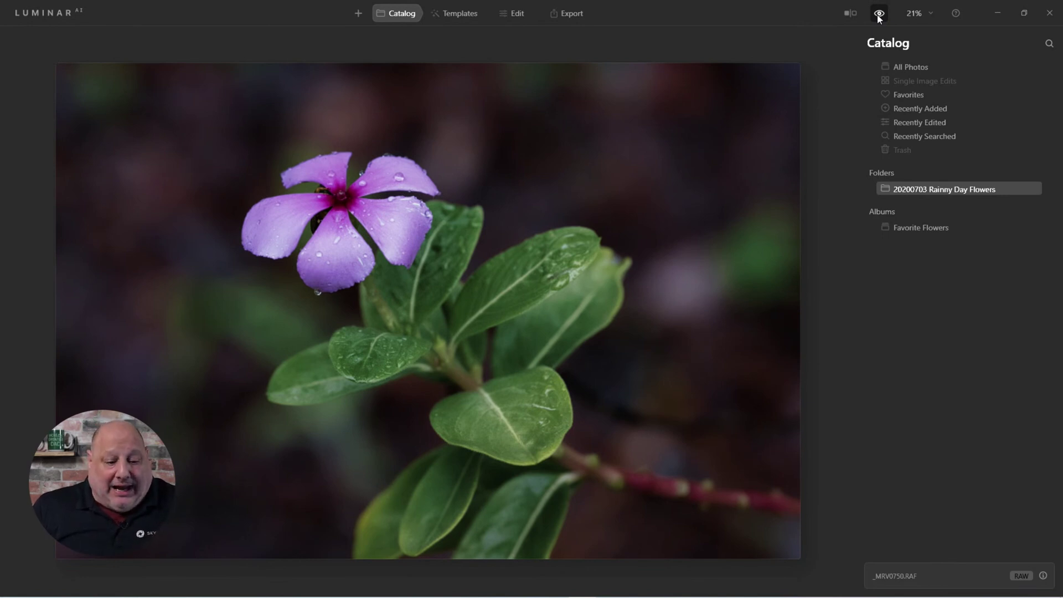
pyautogui.click(878, 16)
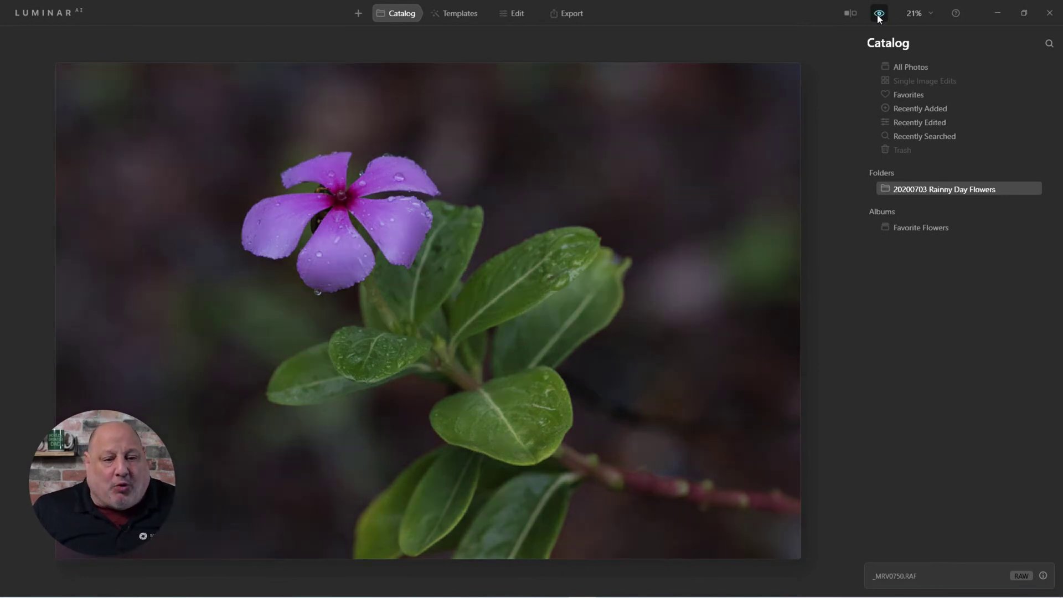
pyautogui.click(879, 16)
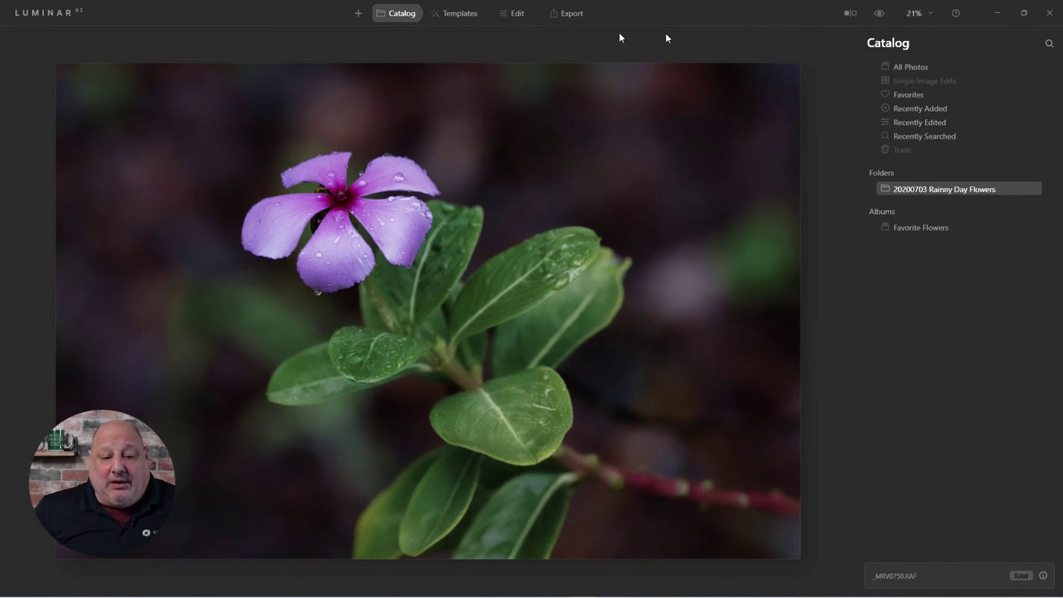
# - Review the photo's template and edit history, and reveal its RAW file in File Explorer
pyautogui.click(474, 12)
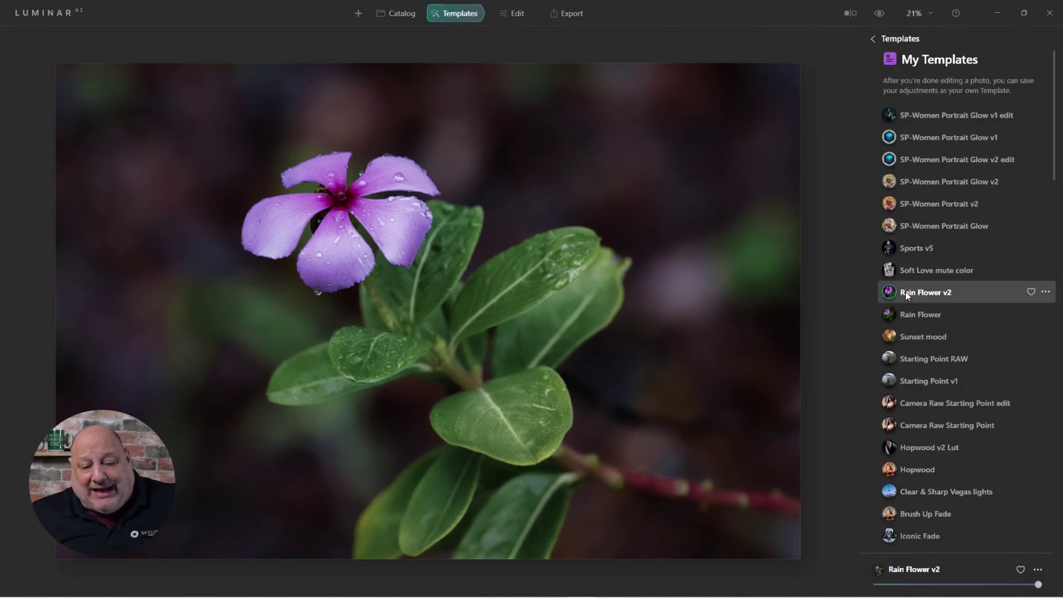
pyautogui.click(514, 15)
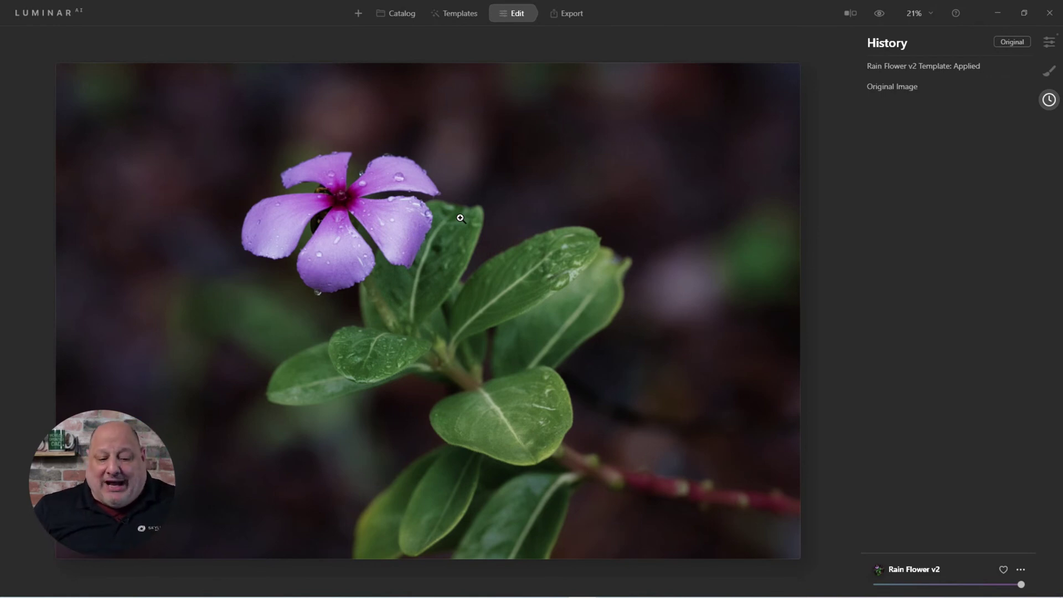
pyautogui.rightClick(491, 190)
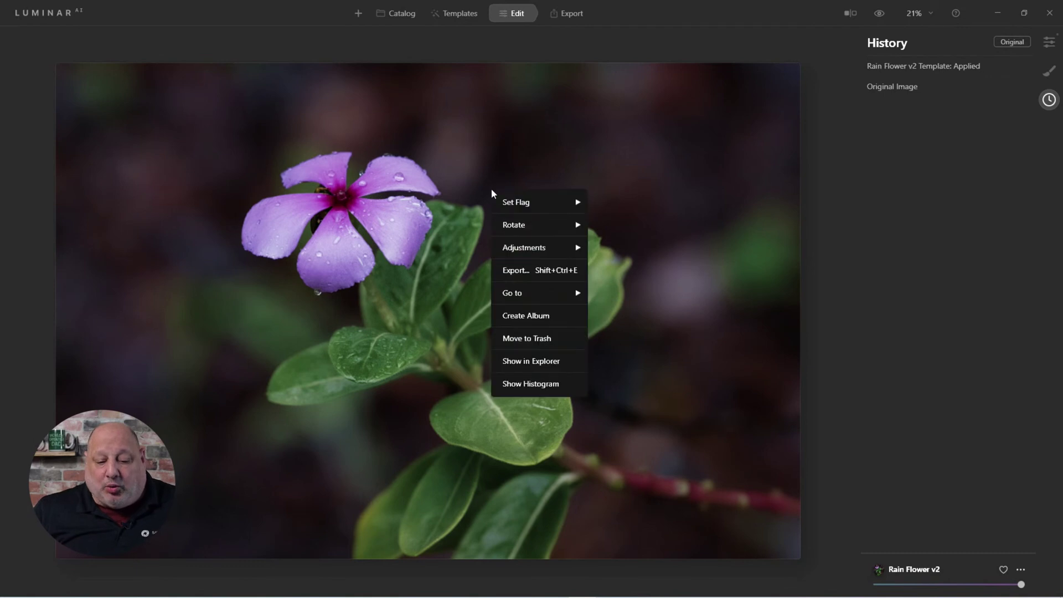
pyautogui.click(546, 363)
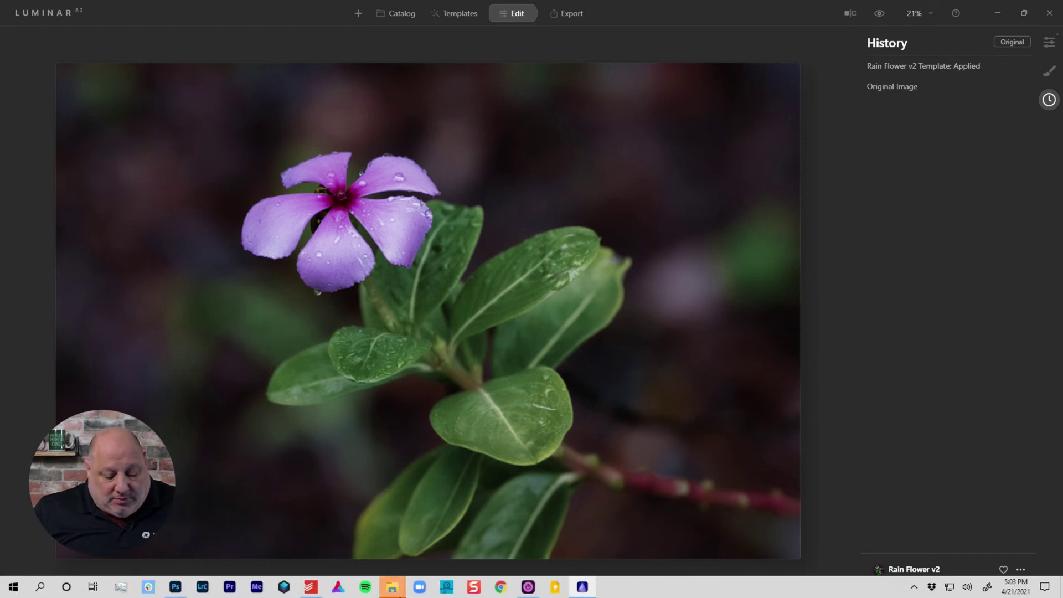
pyautogui.moveTo(393, 594)
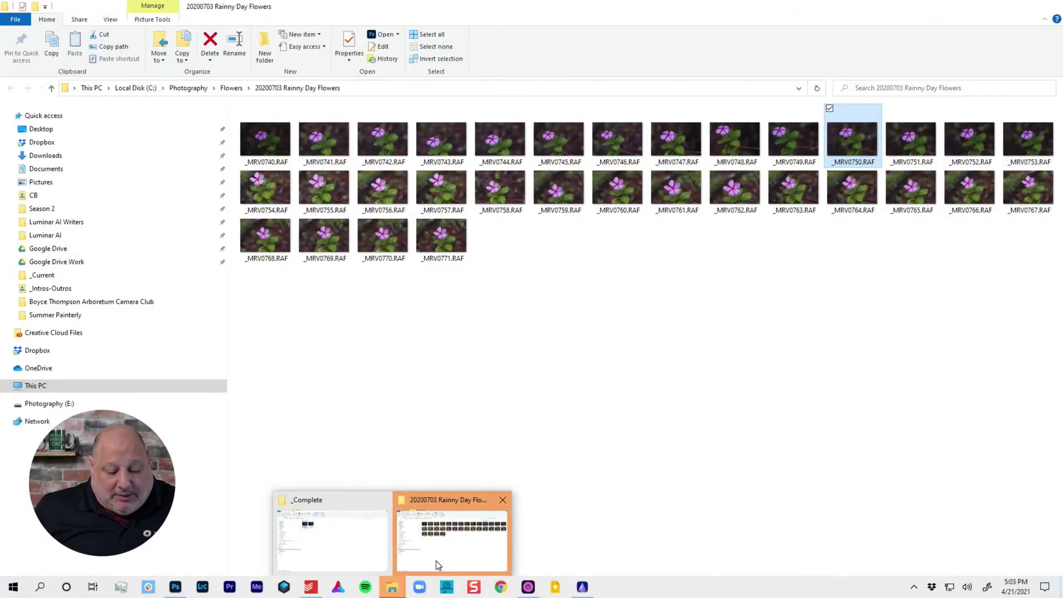
pyautogui.click(436, 561)
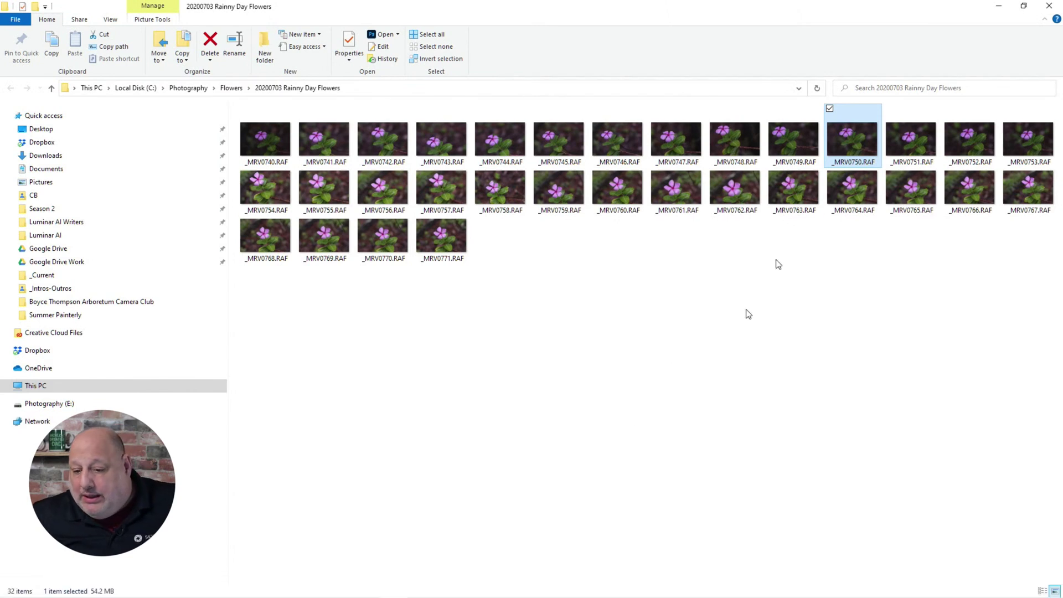
# - Duplicate _MRV0750.RAF within the 20200703 Rainny Day Flowers folder and close the File Explorer window
pyautogui.doubleClick(863, 135)
pyautogui.rightClick(863, 137)
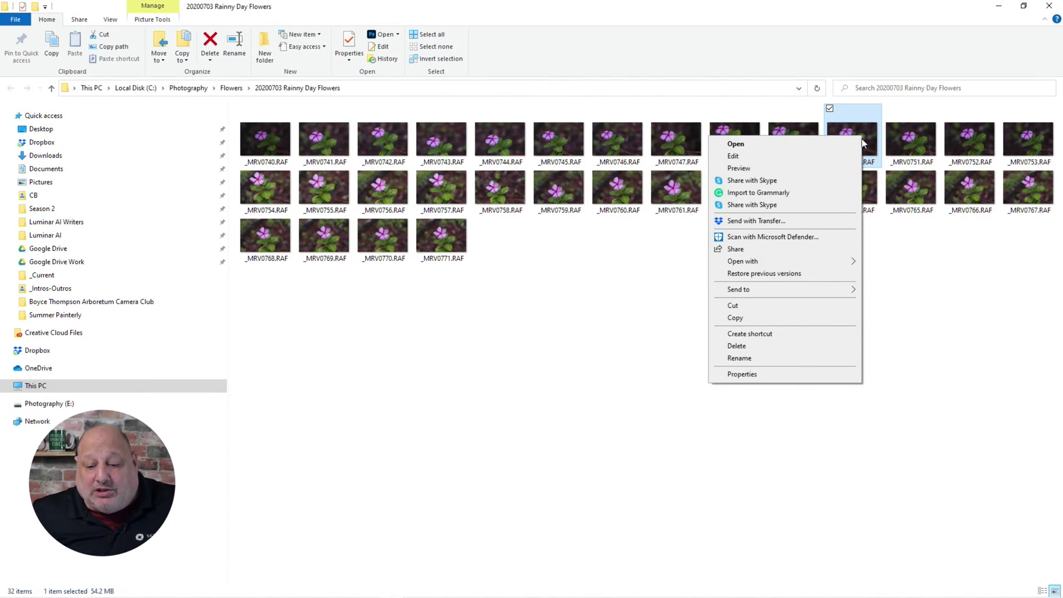
pyautogui.click(751, 320)
pyautogui.click(713, 310)
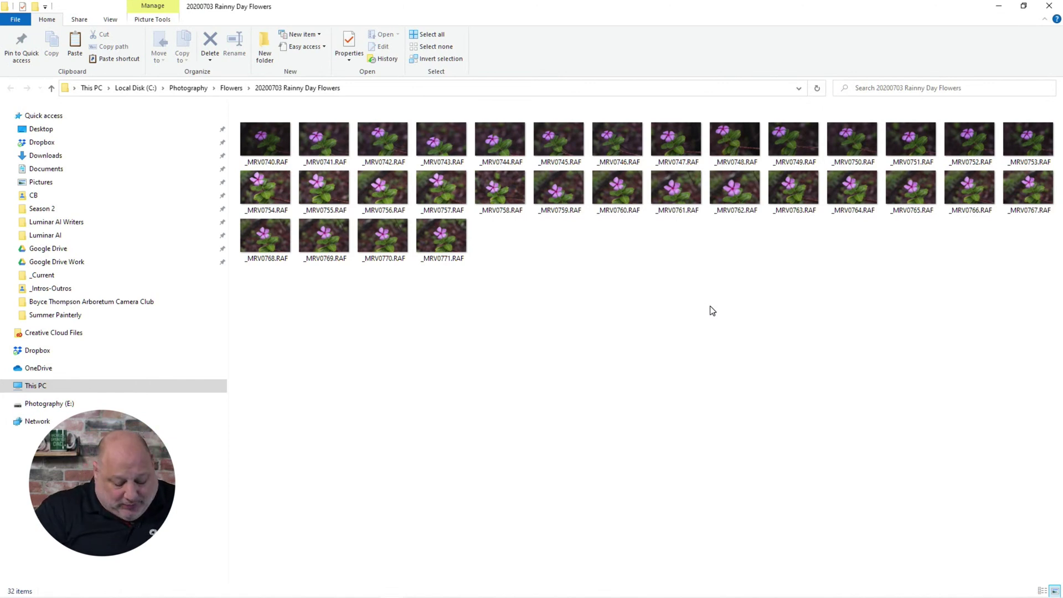
pyautogui.hotkey('ctrl', 'v')
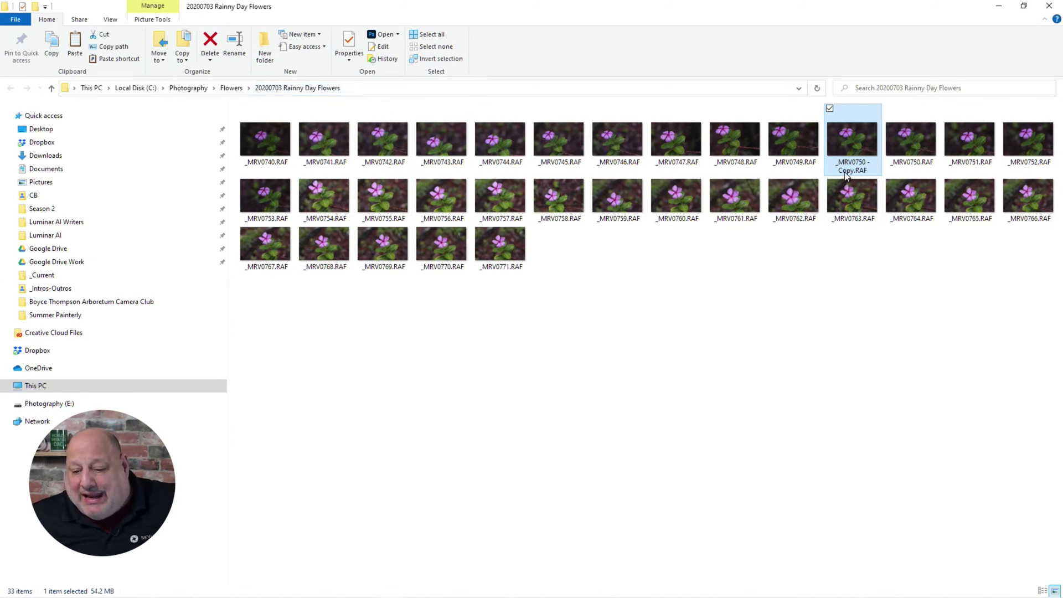
pyautogui.moveTo(846, 175)
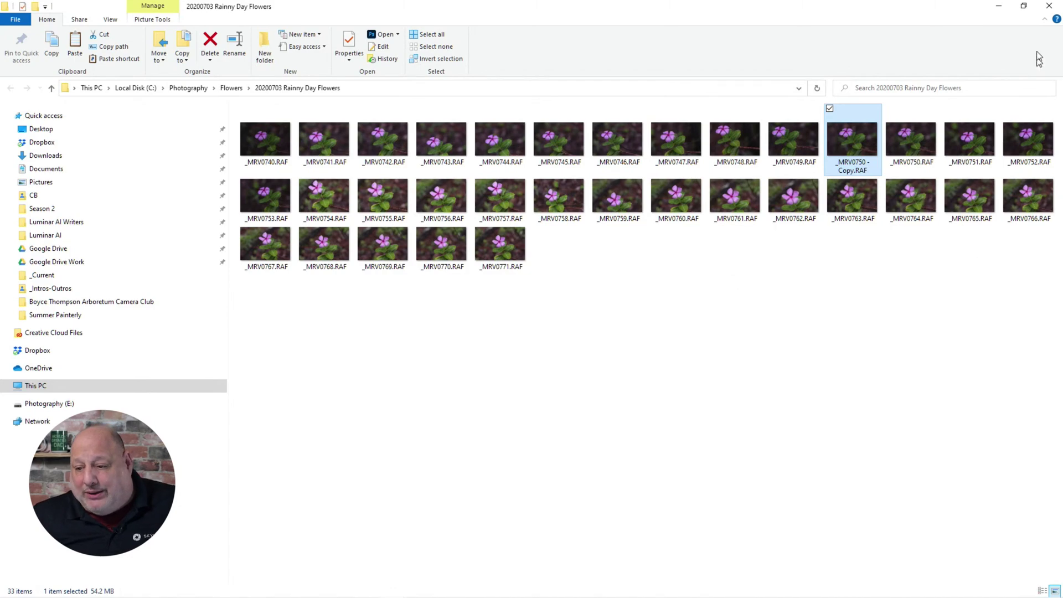
pyautogui.click(1051, 10)
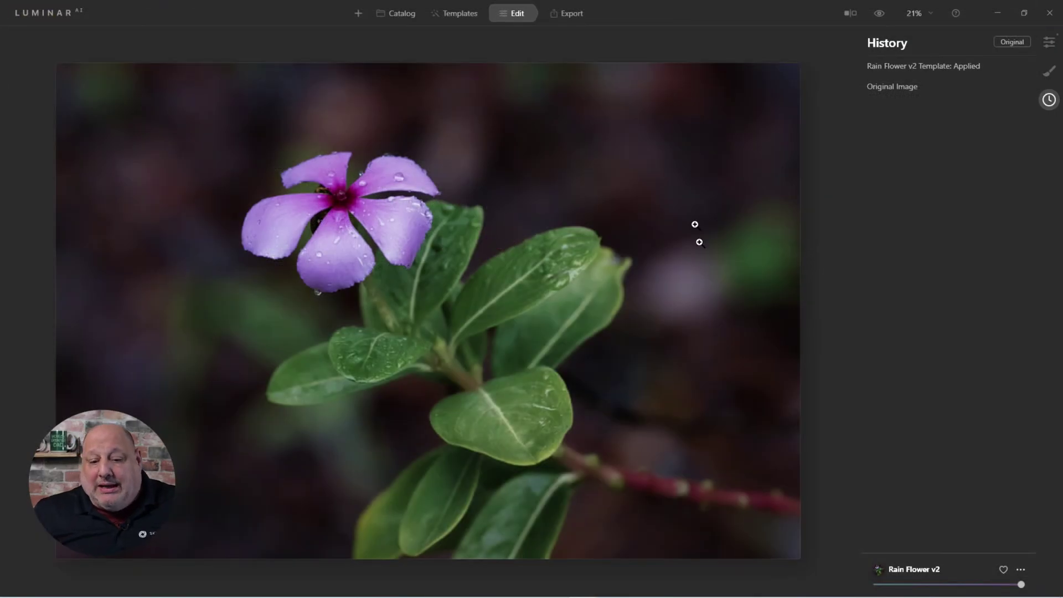
# - Return to the Luminar AI catalog, expand the photo information, and select the unedited copy beside the edited flower photo
pyautogui.click(393, 12)
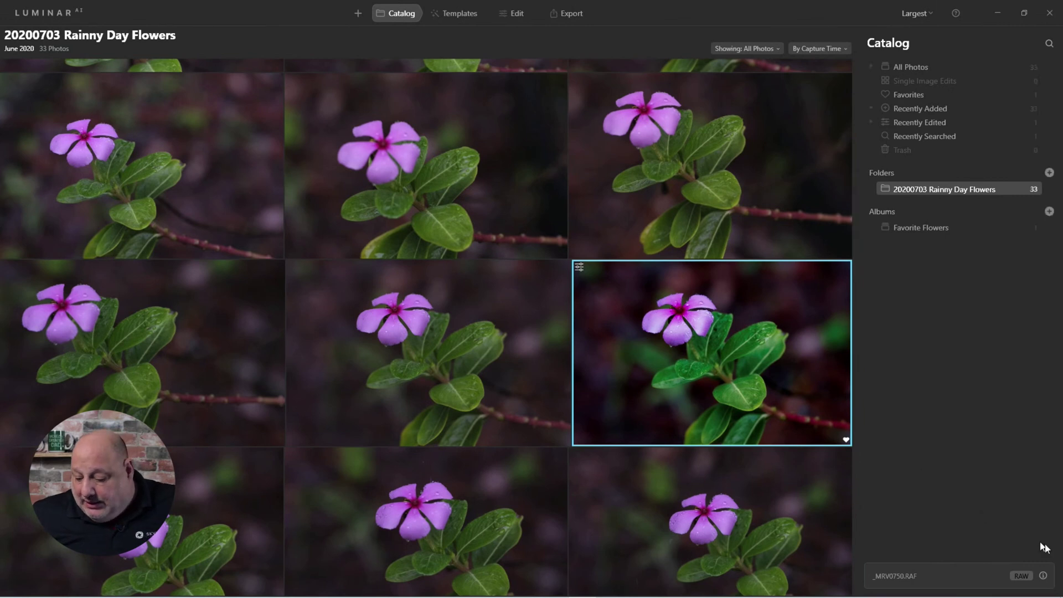
pyautogui.click(1043, 576)
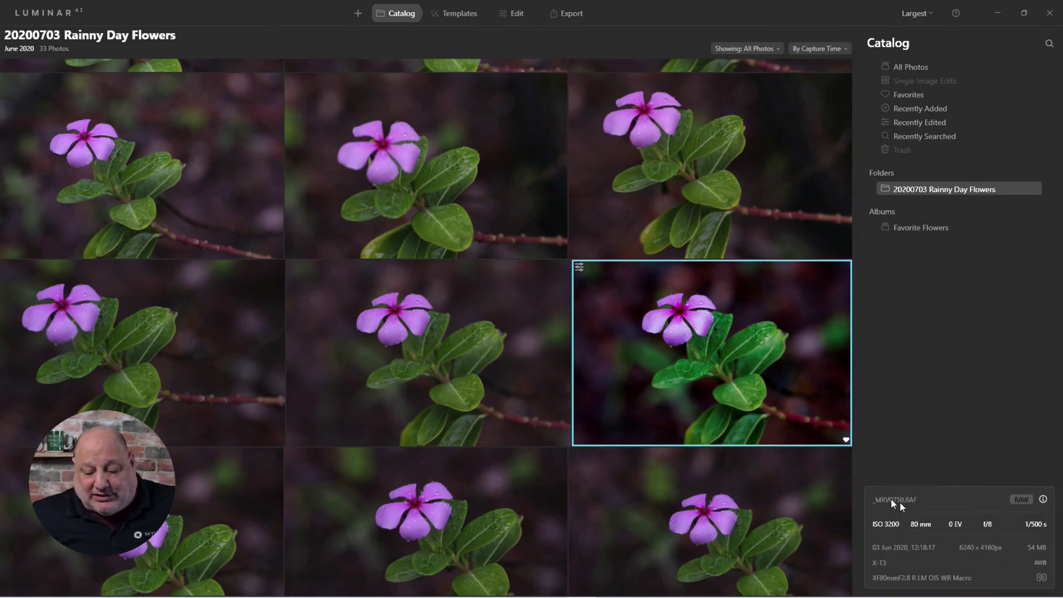
pyautogui.click(444, 361)
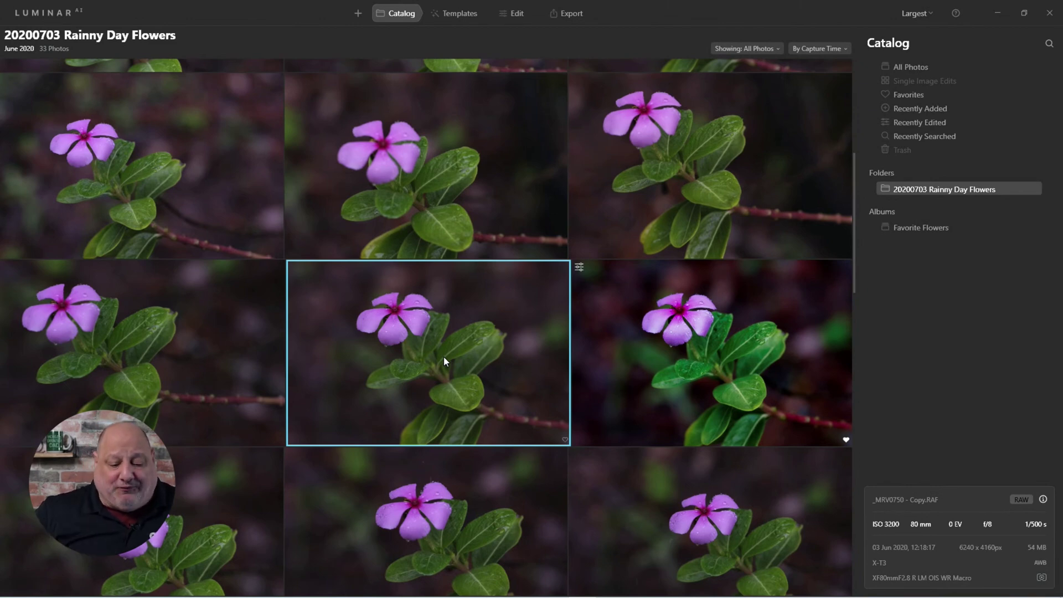
# - Open _MRV0750 - Copy.RAF at full view and apply the Rain Flower v2 template from My Templates
pyautogui.doubleClick(438, 334)
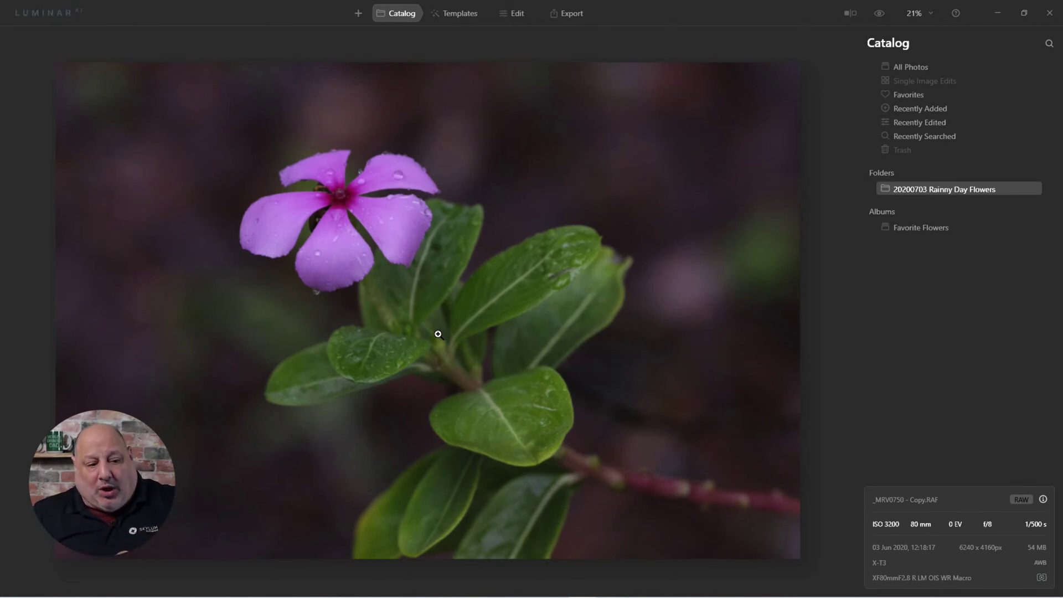
pyautogui.click(467, 15)
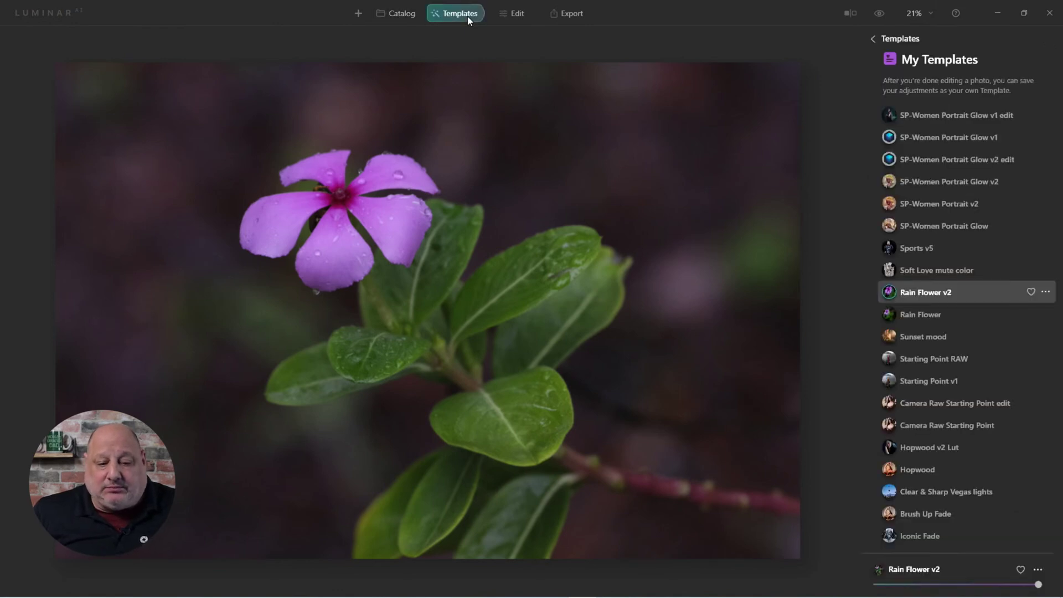
pyautogui.click(927, 292)
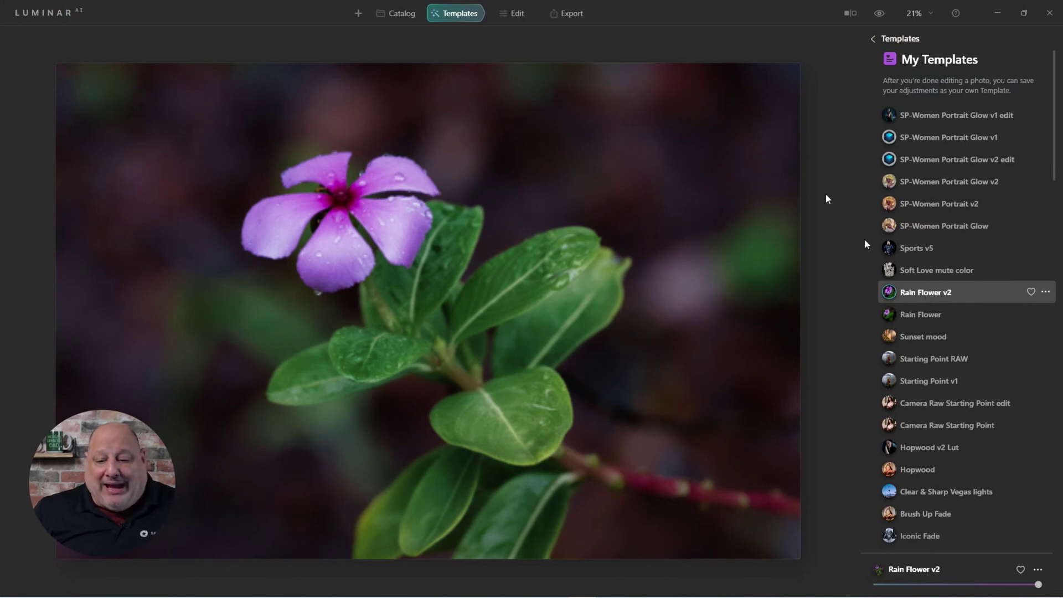
# - Crop the copied photo with the Composition tool at the Original ratio, framing the flower and the leaves just below it
pyautogui.click(519, 15)
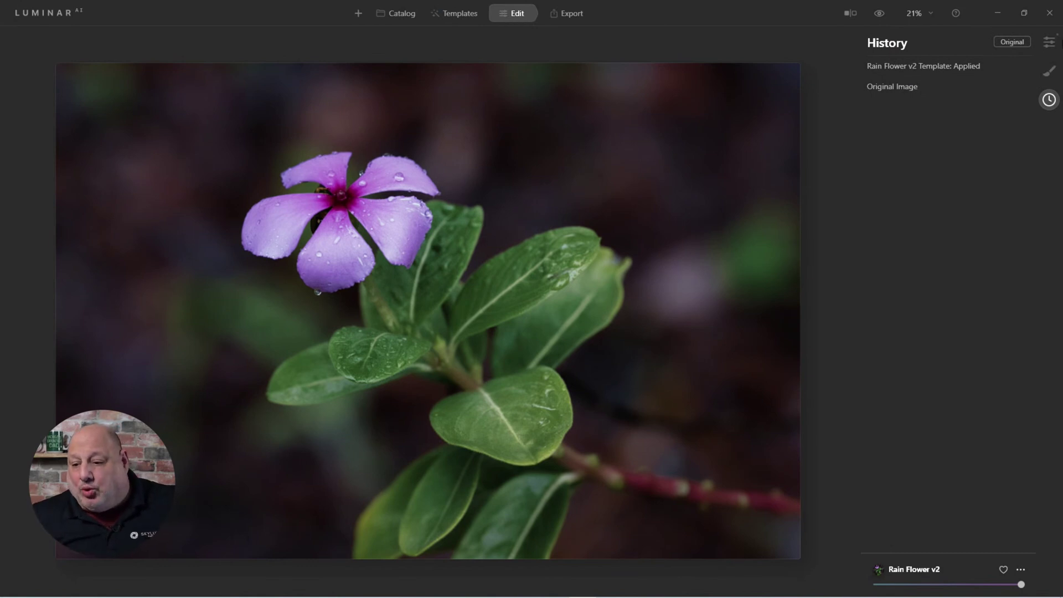
pyautogui.click(1047, 48)
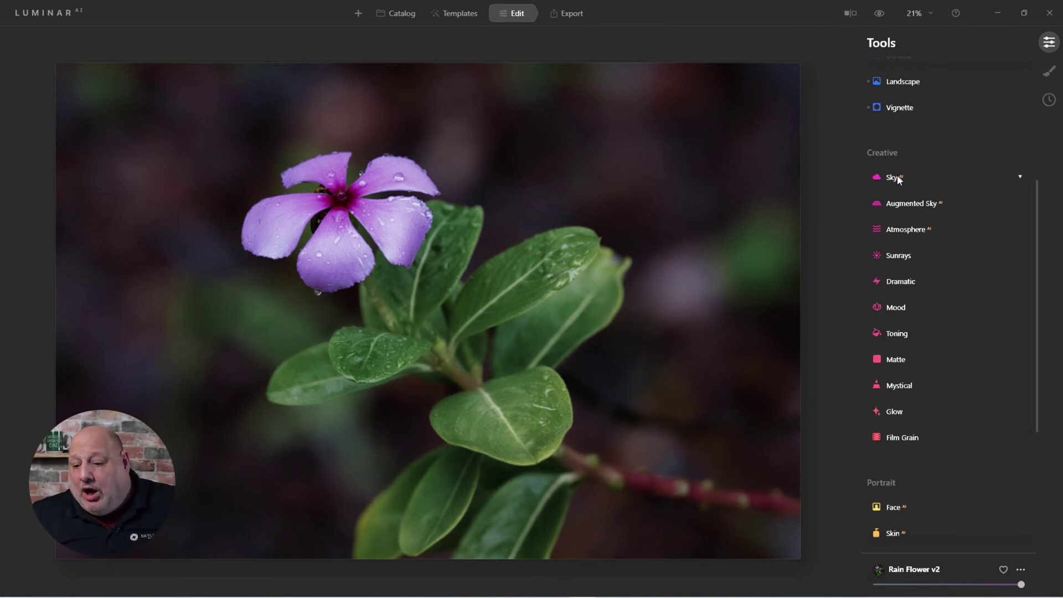
pyautogui.scroll(5, 989, 114)
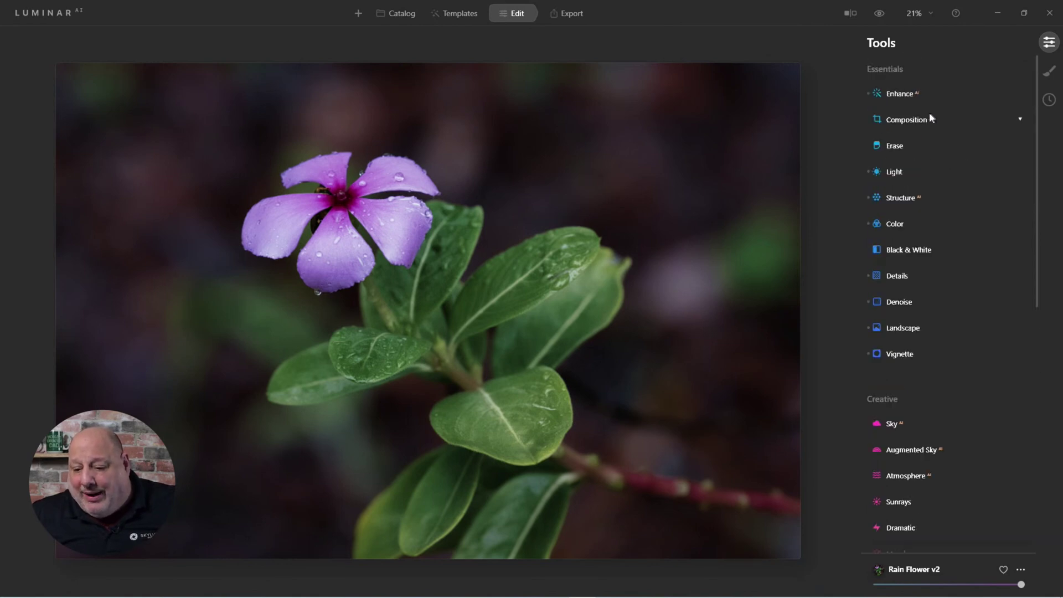
pyautogui.click(913, 123)
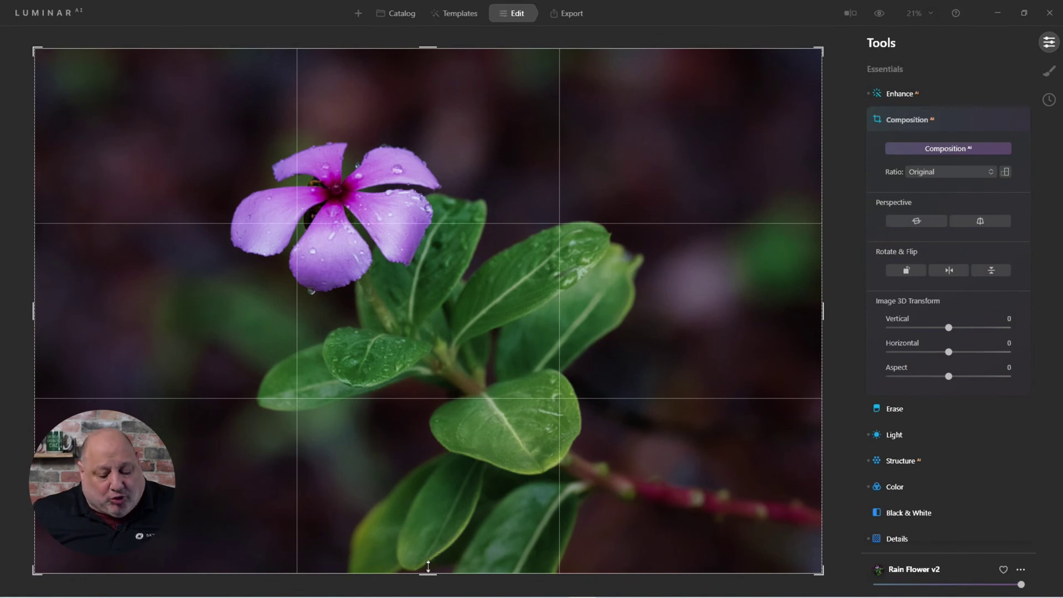
pyautogui.moveTo(430, 568); pyautogui.dragTo(416, 475)
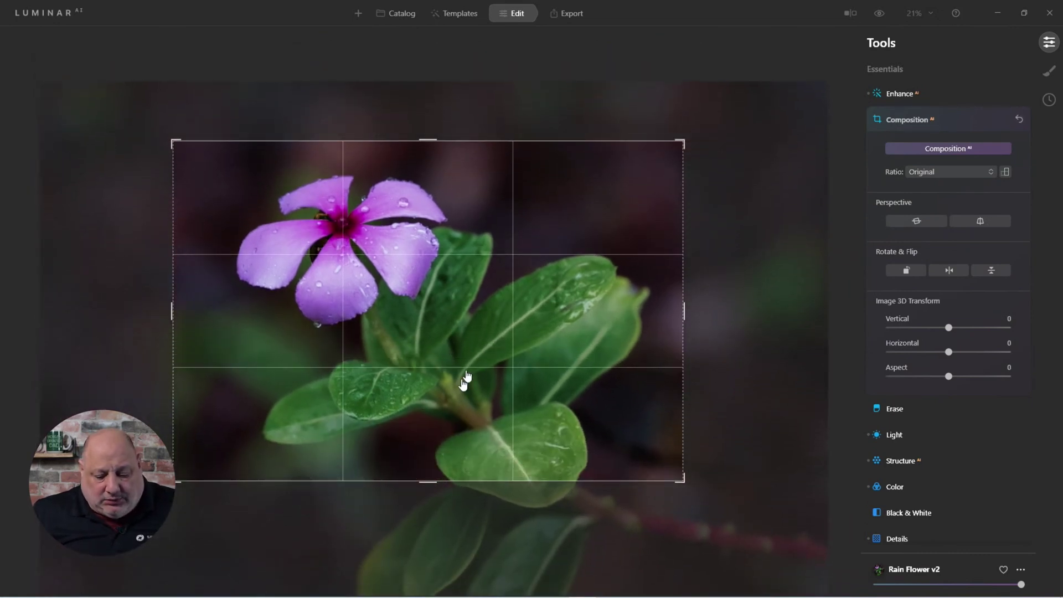
pyautogui.moveTo(423, 474); pyautogui.dragTo(427, 455)
pyautogui.moveTo(461, 410); pyautogui.dragTo(462, 401)
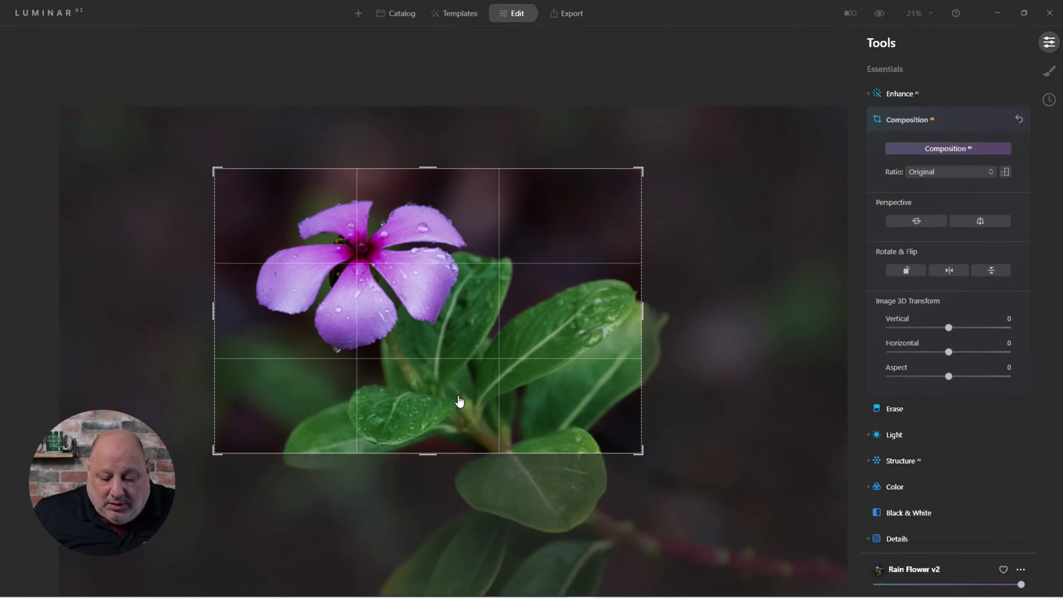
pyautogui.moveTo(427, 452); pyautogui.dragTo(427, 455)
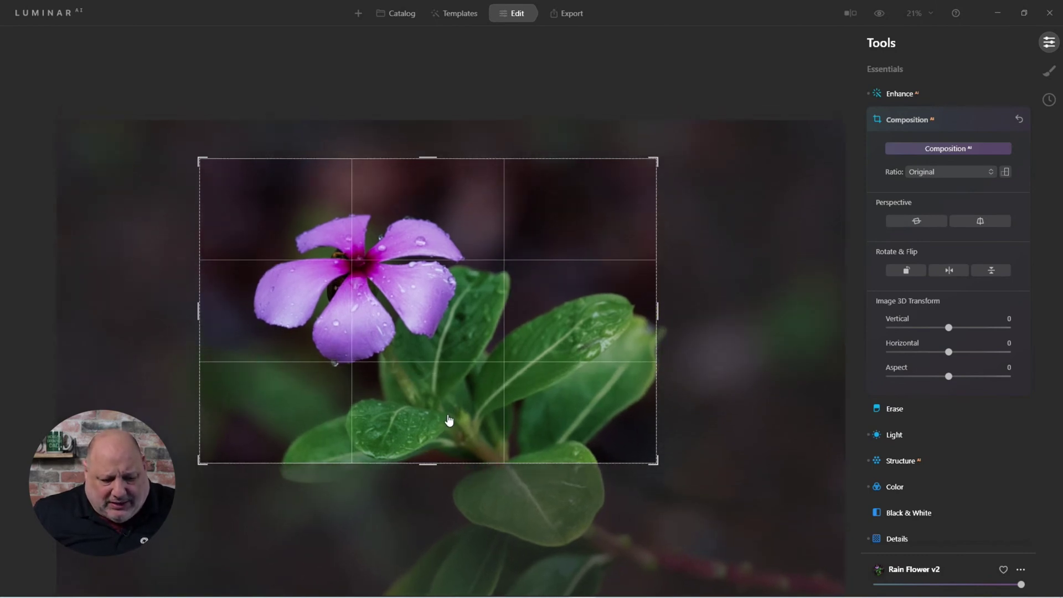
pyautogui.press('Return')
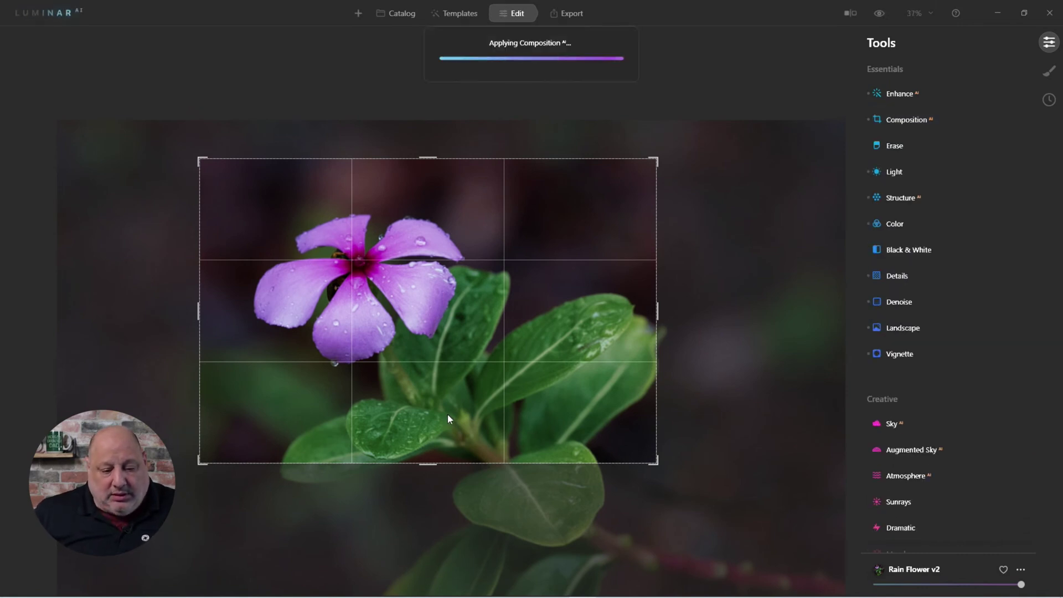
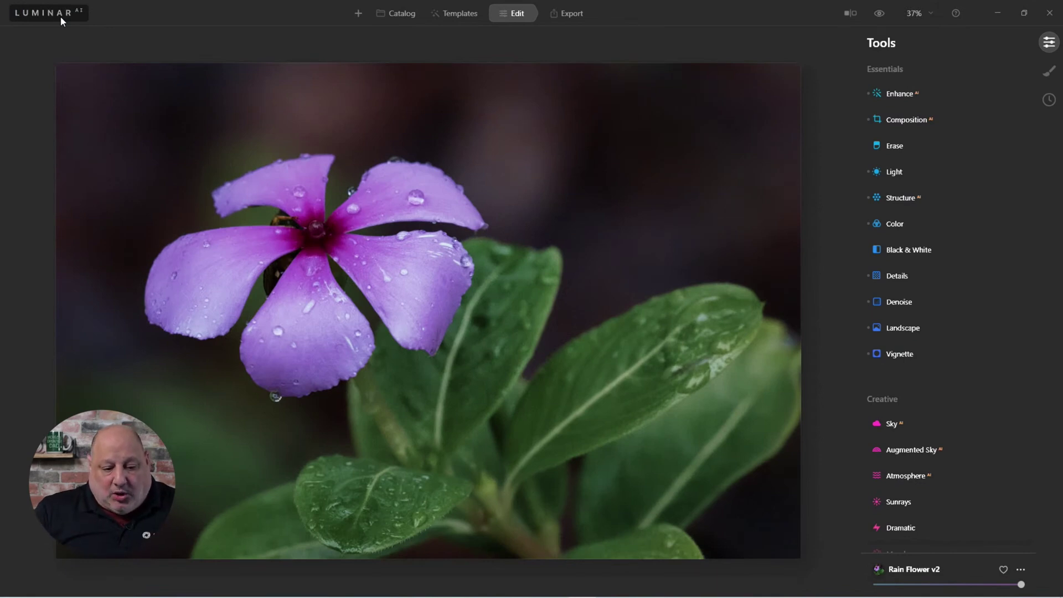
# - Set Lens Distortion to 100 in the advanced settings of the Optics tool and collapse the tool
pyautogui.scroll(-10, 900, 489)
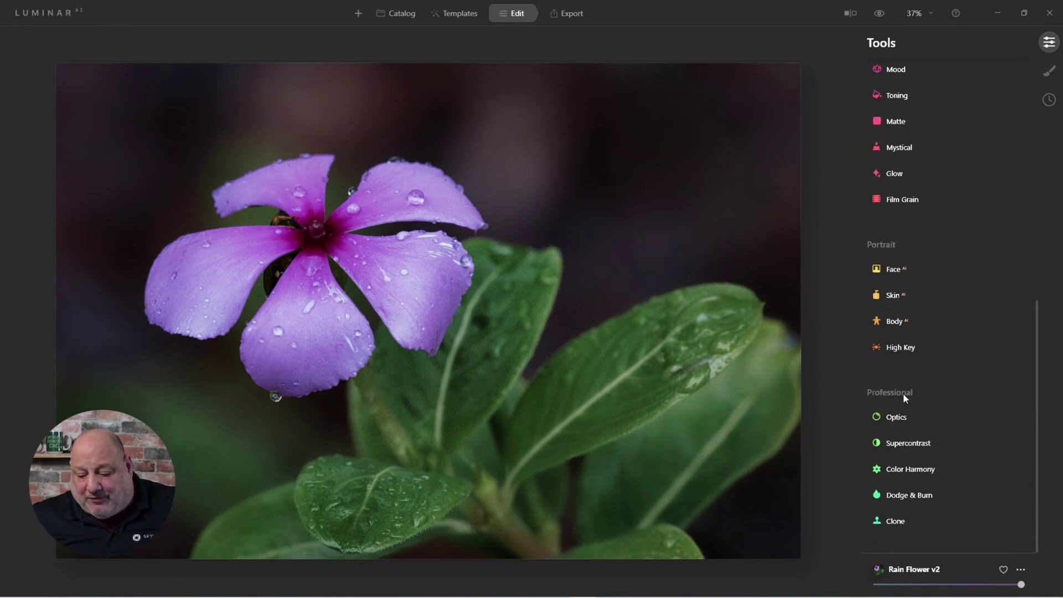
pyautogui.click(894, 419)
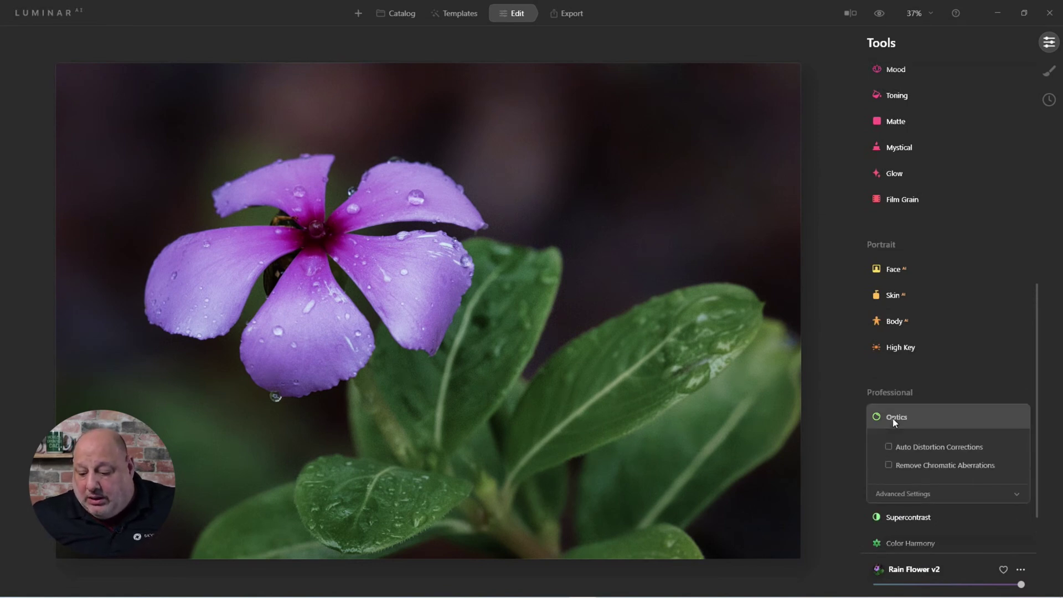
pyautogui.click(903, 494)
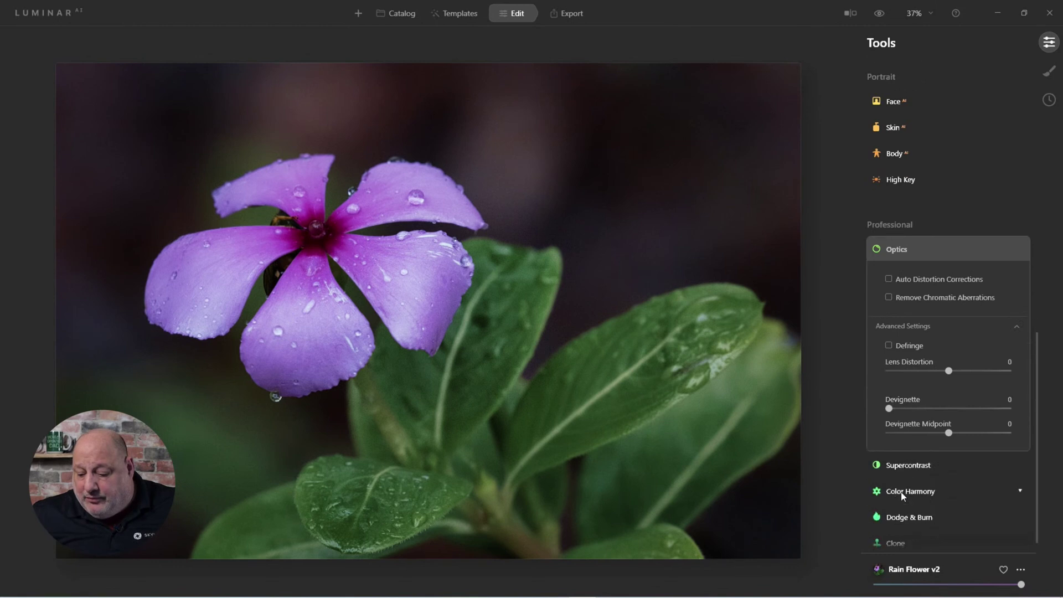
pyautogui.click(949, 372)
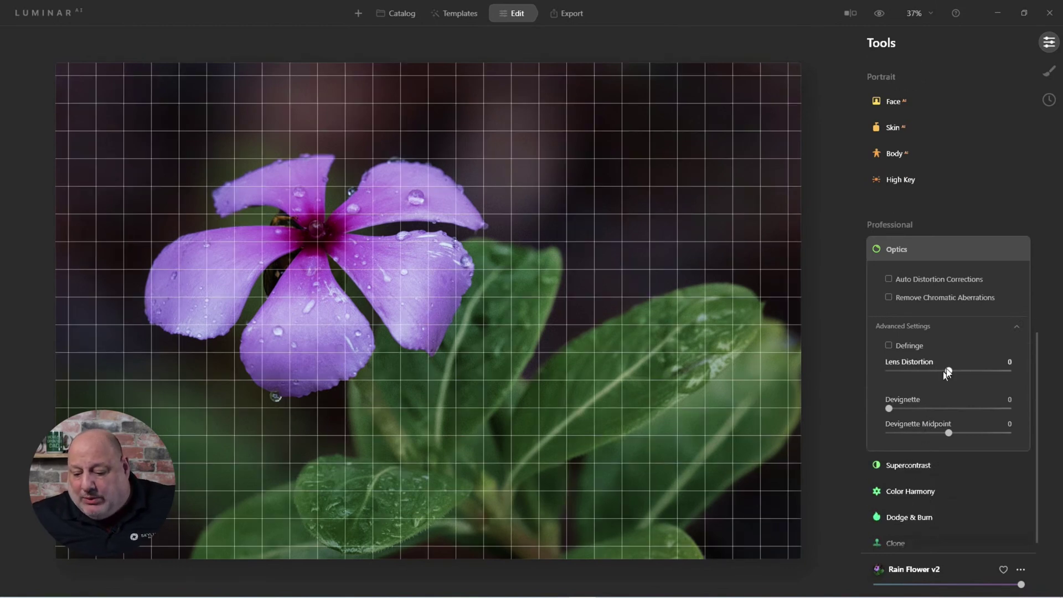
pyautogui.moveTo(953, 370); pyautogui.dragTo(1019, 373)
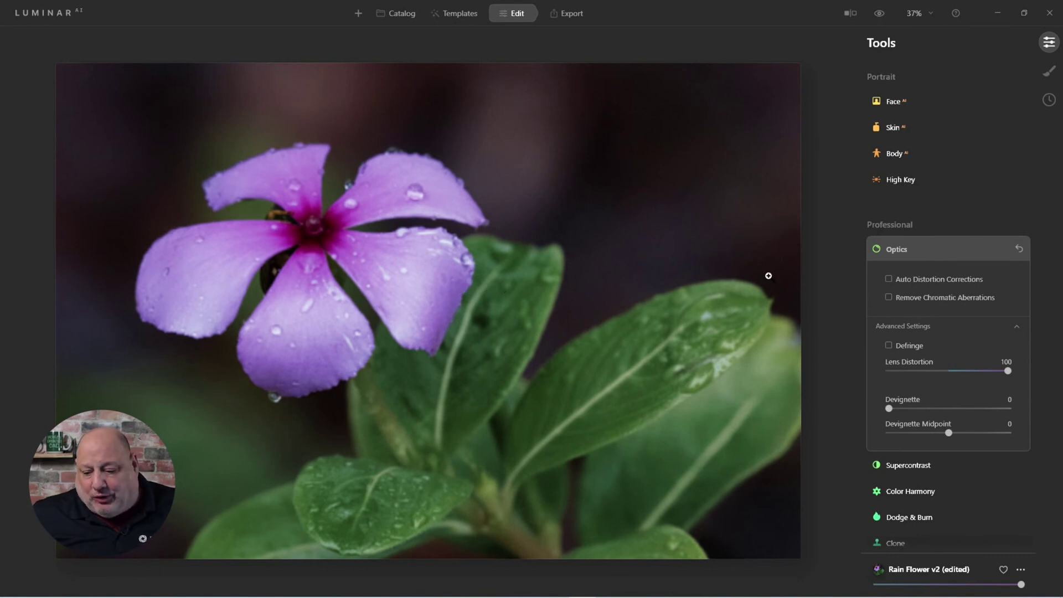
pyautogui.click(892, 250)
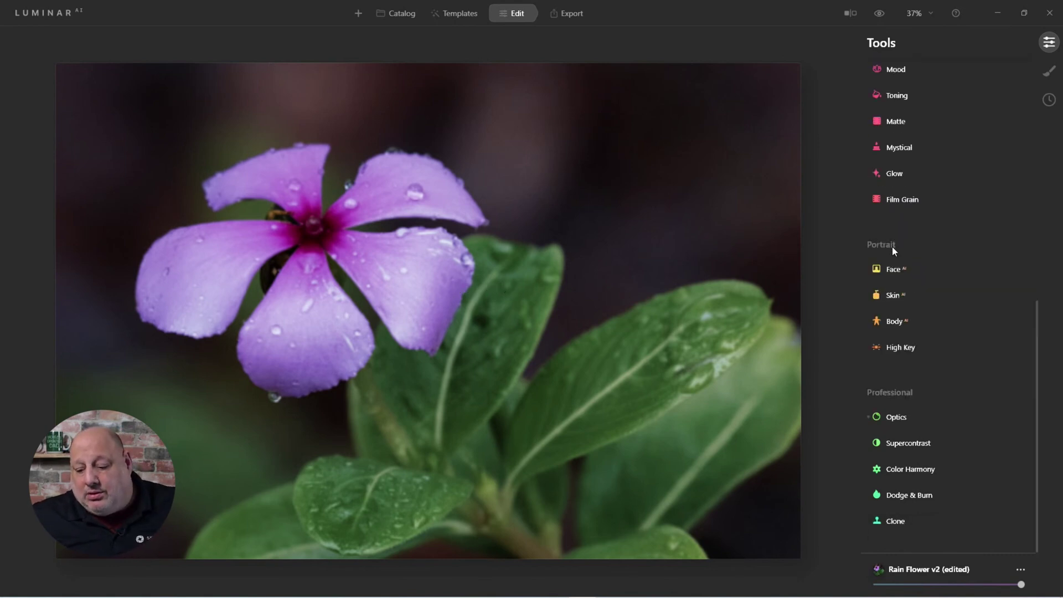
pyautogui.click(902, 416)
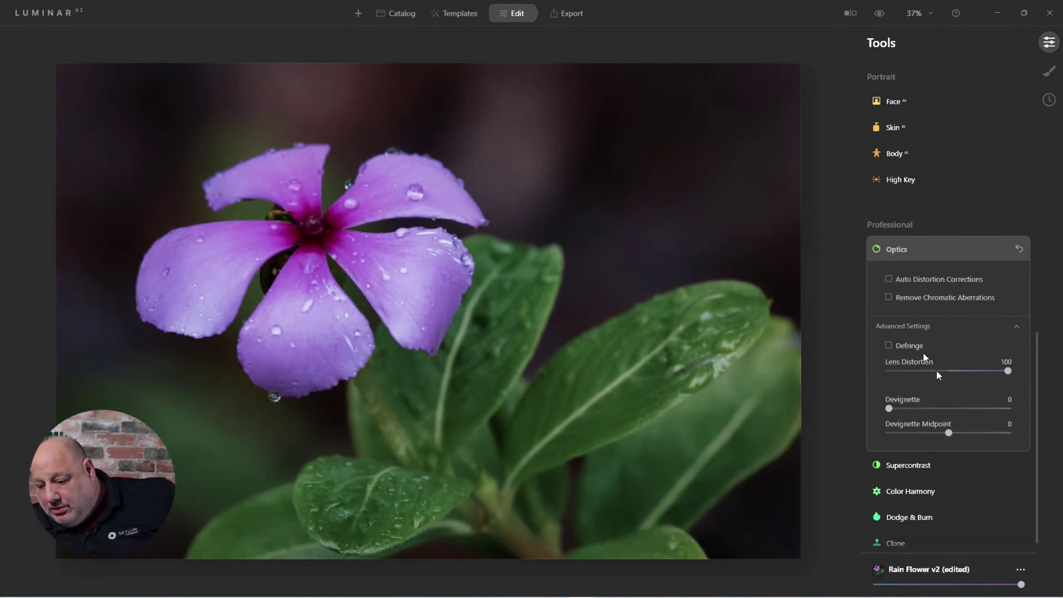
pyautogui.click(898, 250)
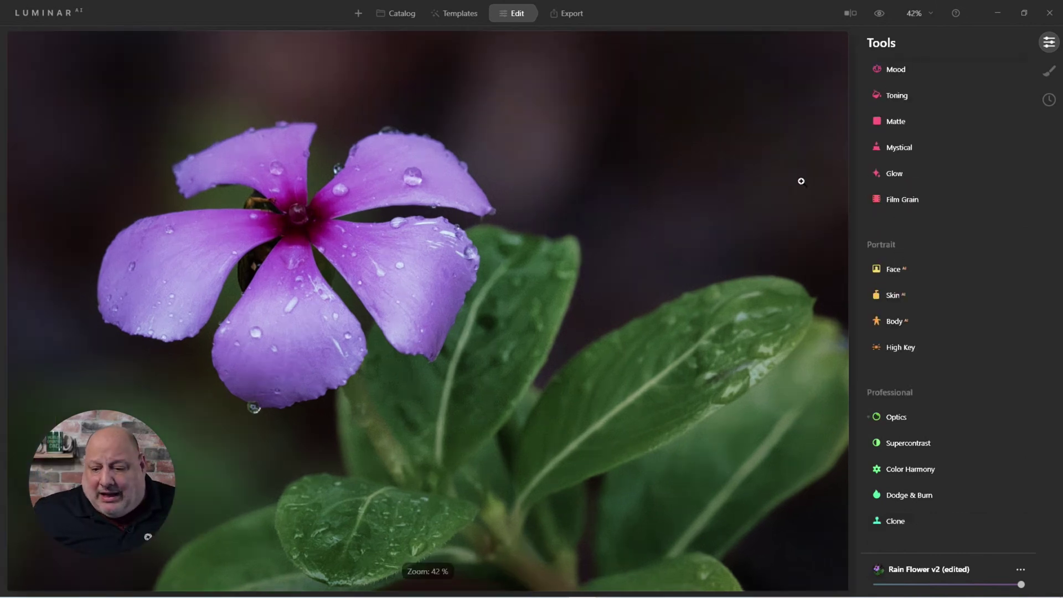
# - Compare the photo before and after editing, at full view and at 200% on the background beside the upper petal
pyautogui.scroll(2, 789, 207)
pyautogui.scroll(-3, 788, 206)
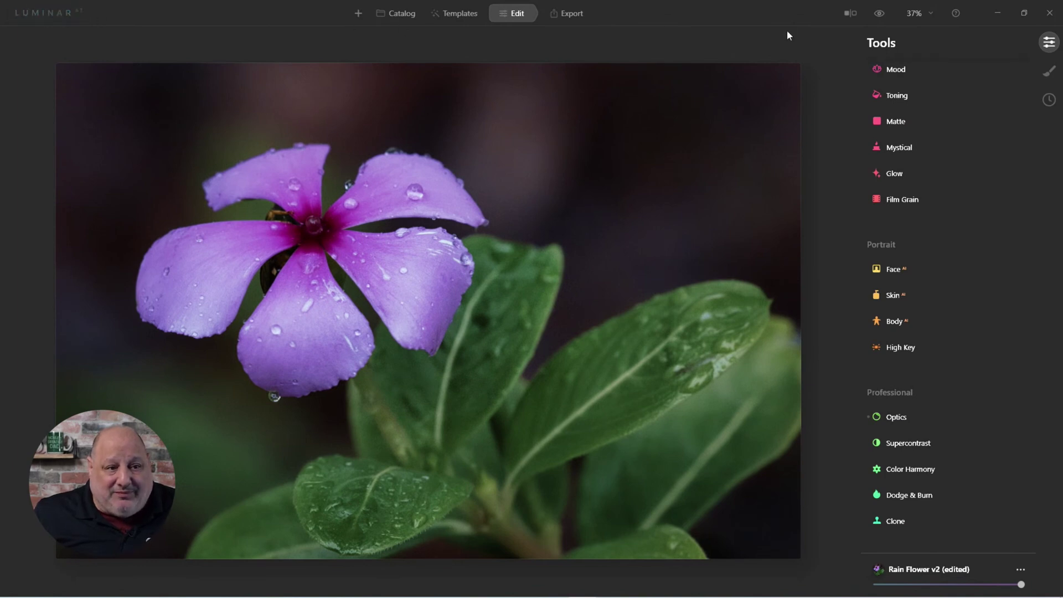
pyautogui.click(880, 21)
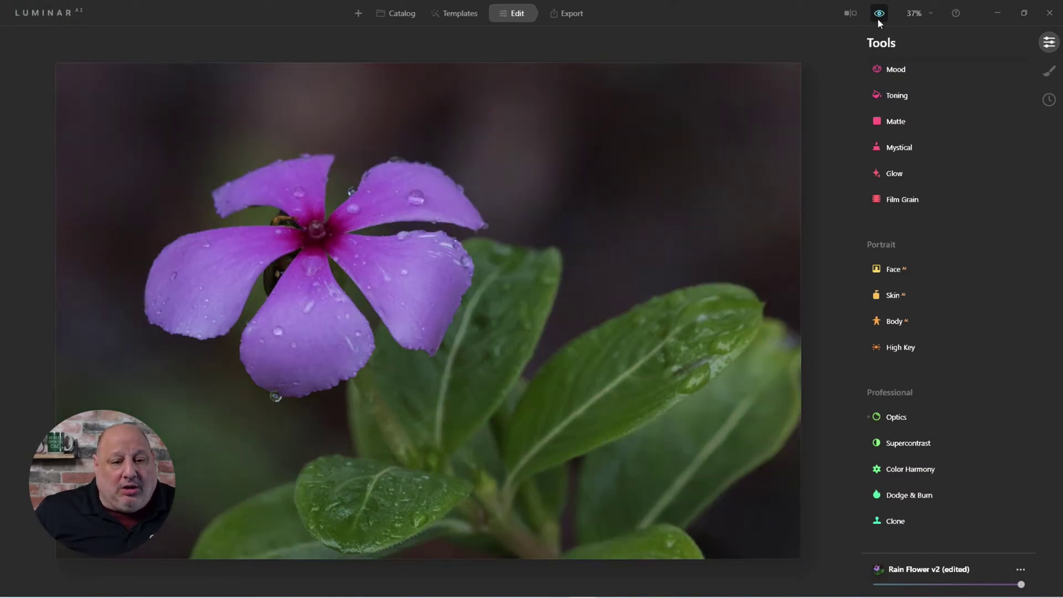
pyautogui.click(880, 19)
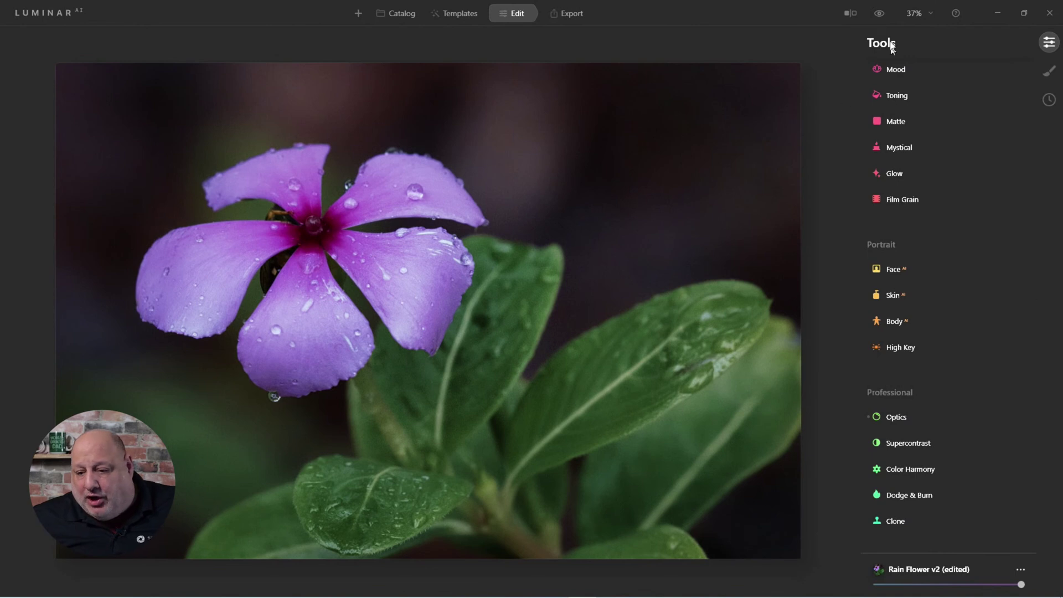
pyautogui.click(922, 15)
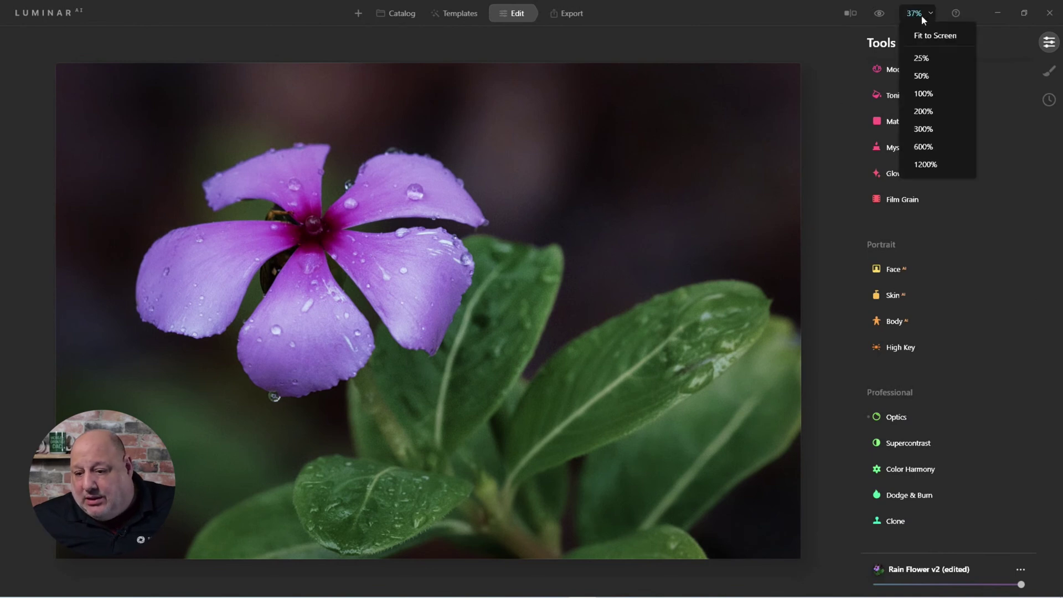
pyautogui.click(928, 111)
pyautogui.moveTo(554, 289); pyautogui.dragTo(375, 569)
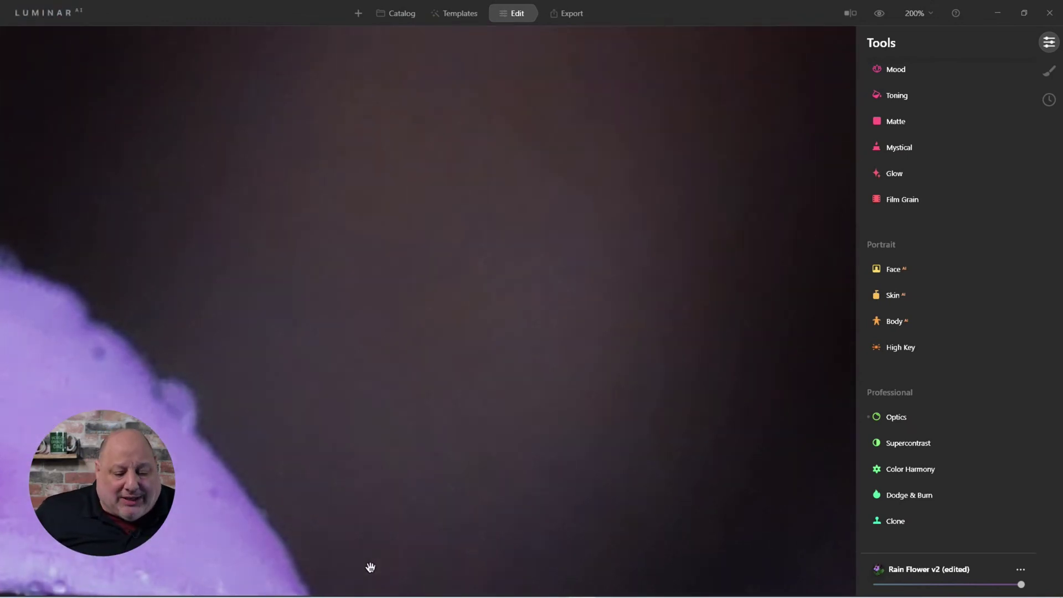
pyautogui.click(884, 14)
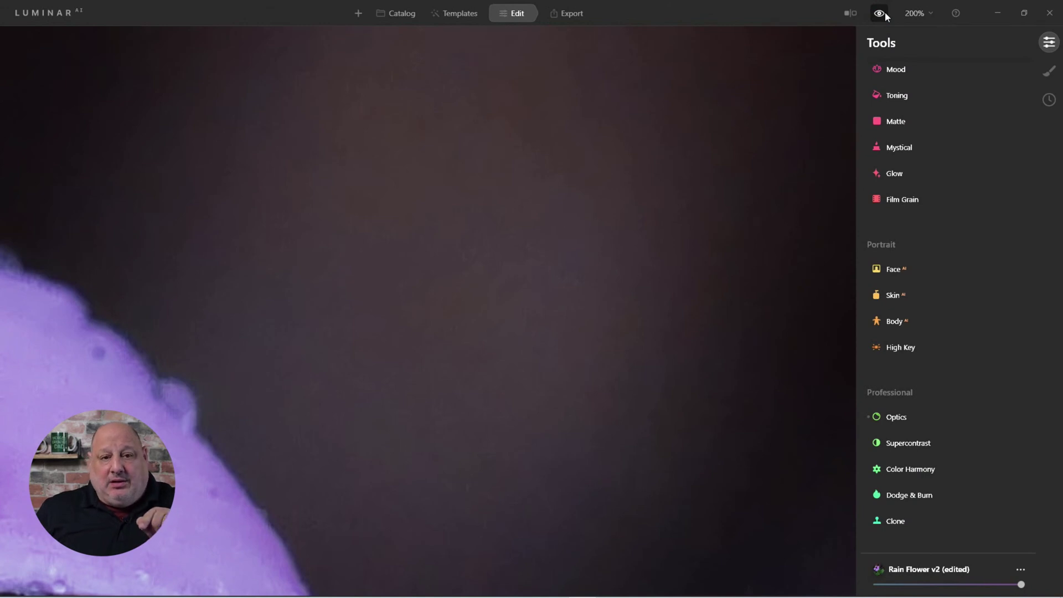
pyautogui.click(622, 159)
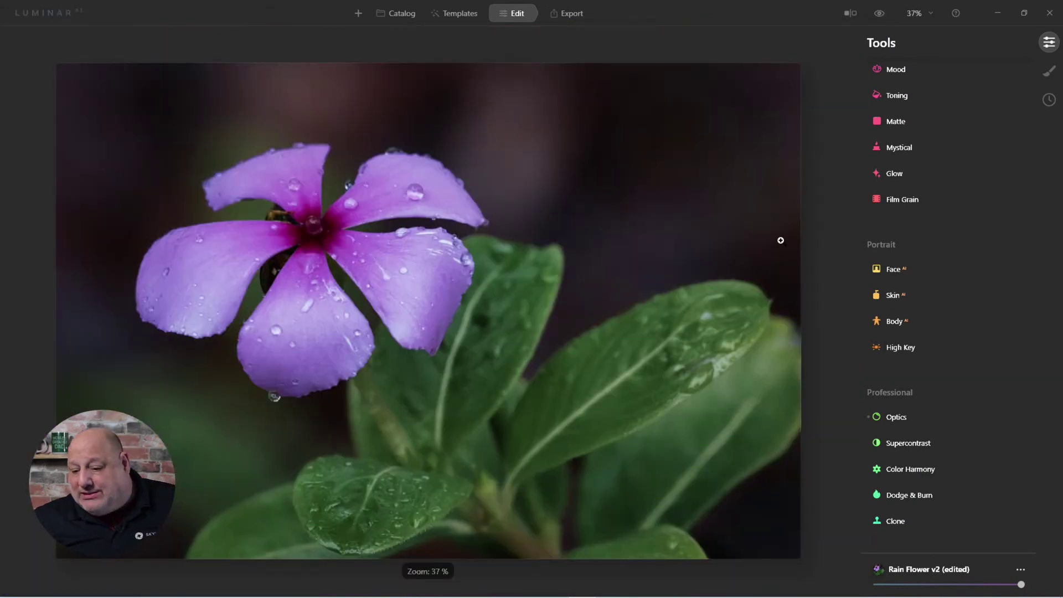
# - Examine the Denoise and Structure AI settings that the template applied to the photo
pyautogui.scroll(2, 946, 225)
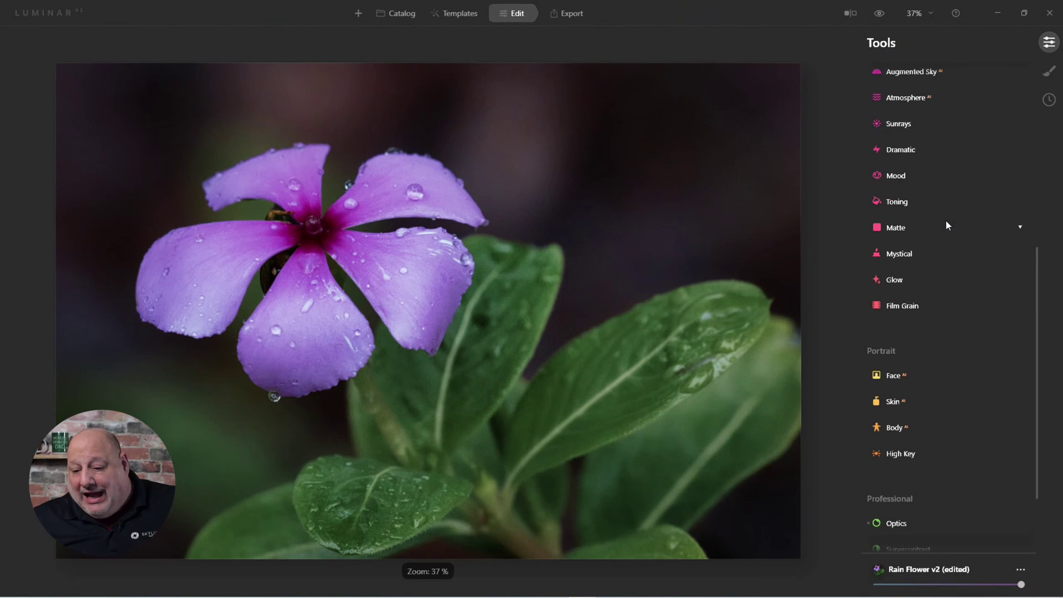
pyautogui.scroll(6, 947, 222)
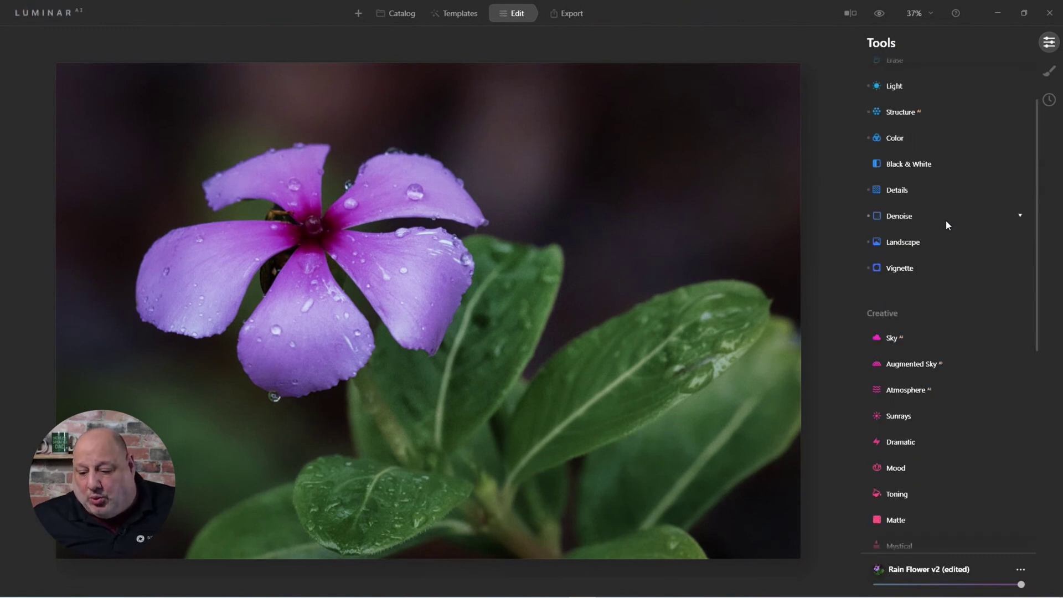
pyautogui.click(896, 217)
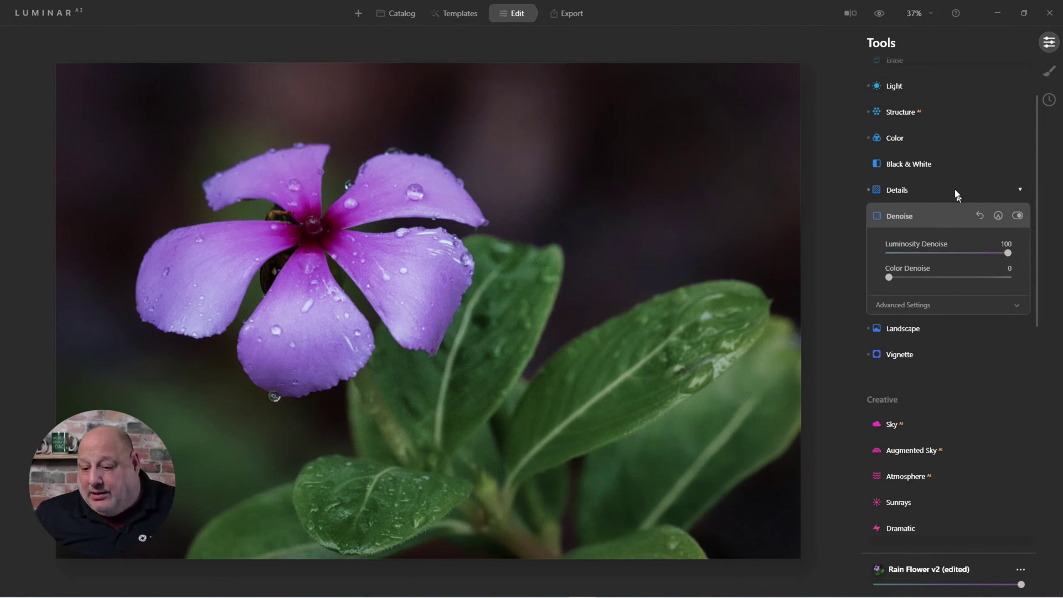
pyautogui.scroll(3, 902, 166)
pyautogui.click(902, 192)
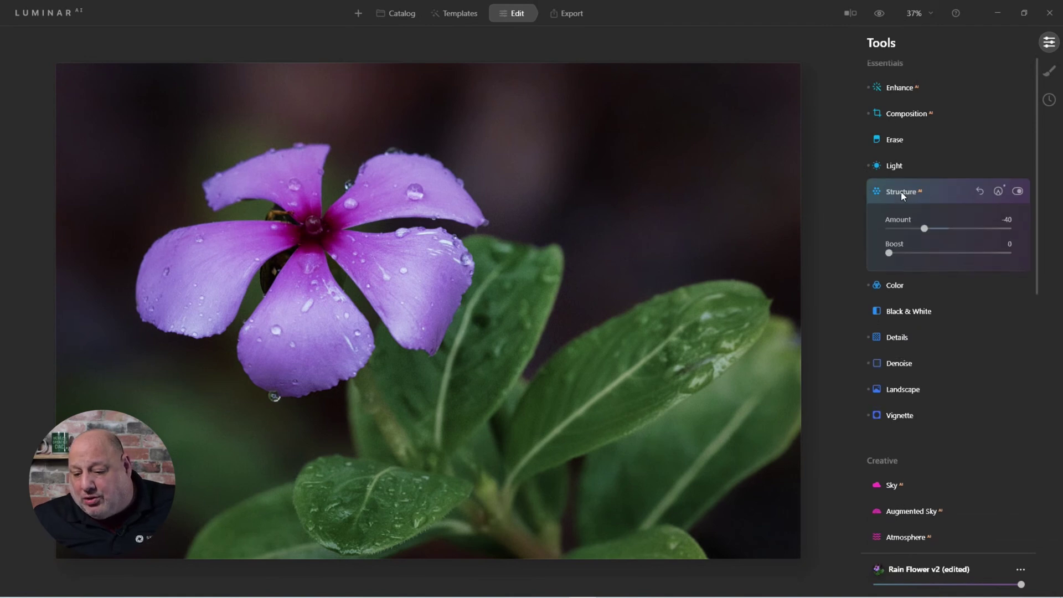
pyautogui.moveTo(949, 229); pyautogui.dragTo(921, 229)
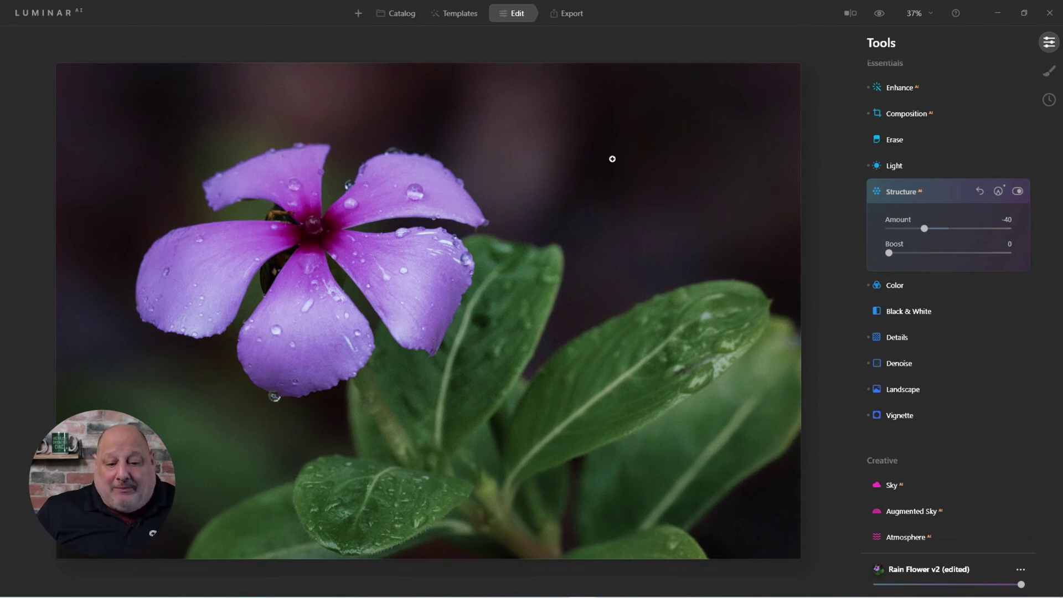
# - Add the edited copy from the catalog to the Favorite Flowers album and open that album
pyautogui.click(393, 13)
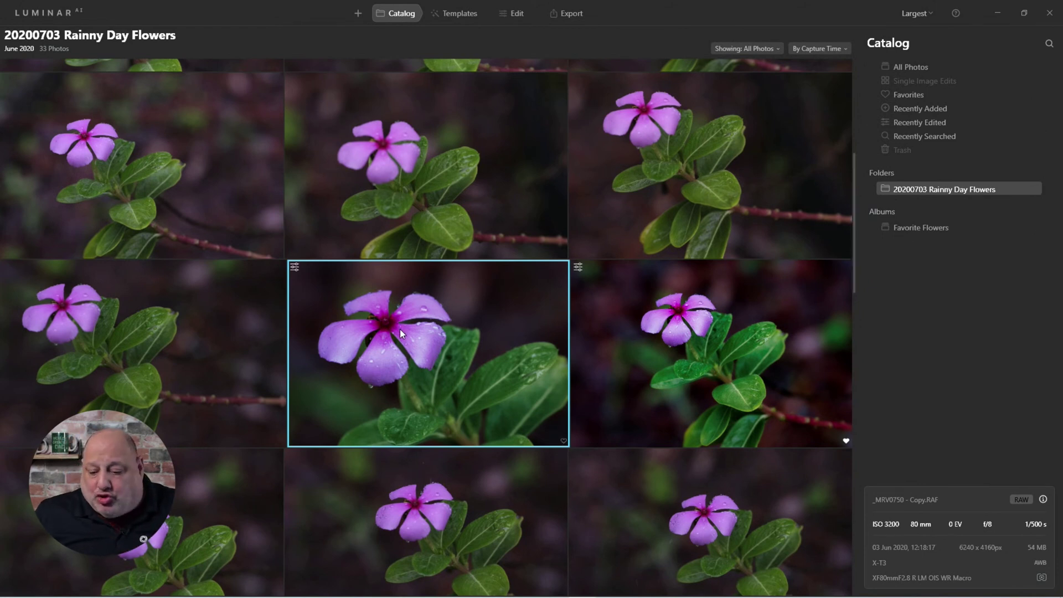
pyautogui.moveTo(400, 329); pyautogui.dragTo(917, 227)
pyautogui.click(917, 228)
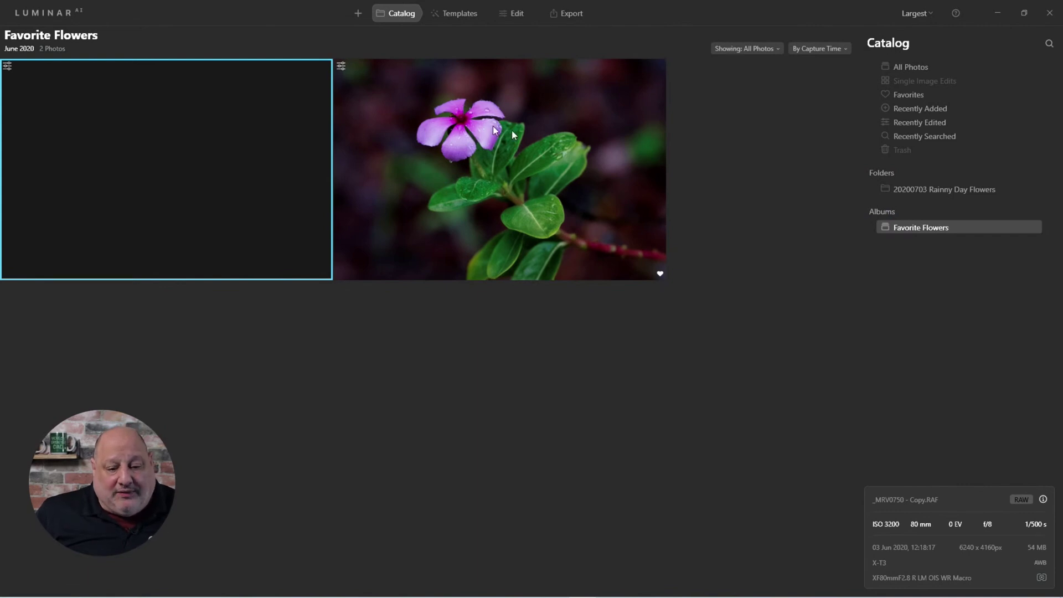
# - Compare the two flower edits in the Favorite Flowers album, viewing the cropped copy at full size and selecting the original
pyautogui.click(453, 150)
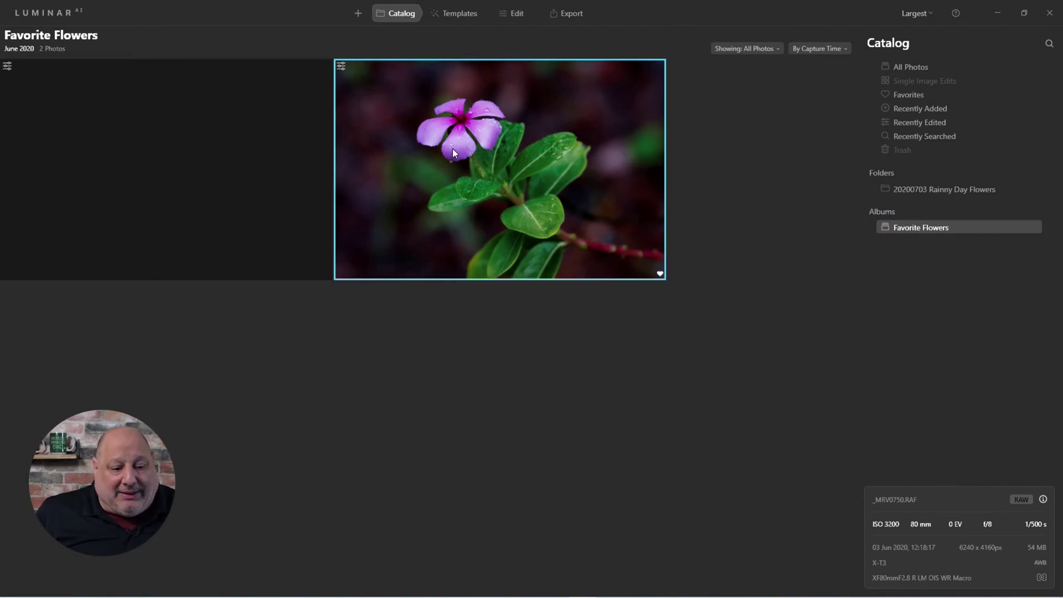
pyautogui.doubleClick(249, 129)
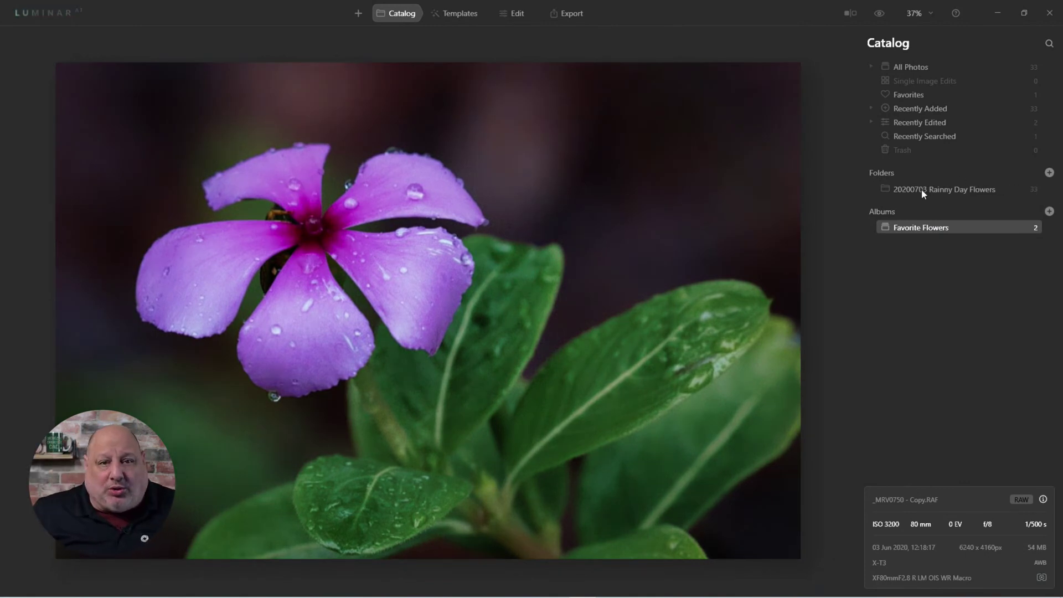
pyautogui.click(906, 234)
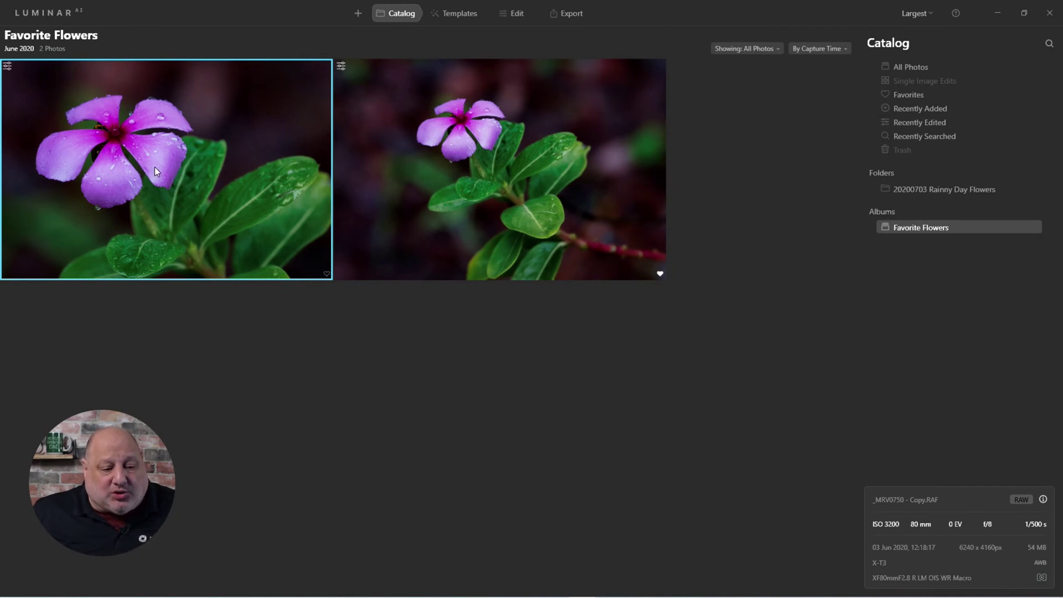
pyautogui.click(494, 142)
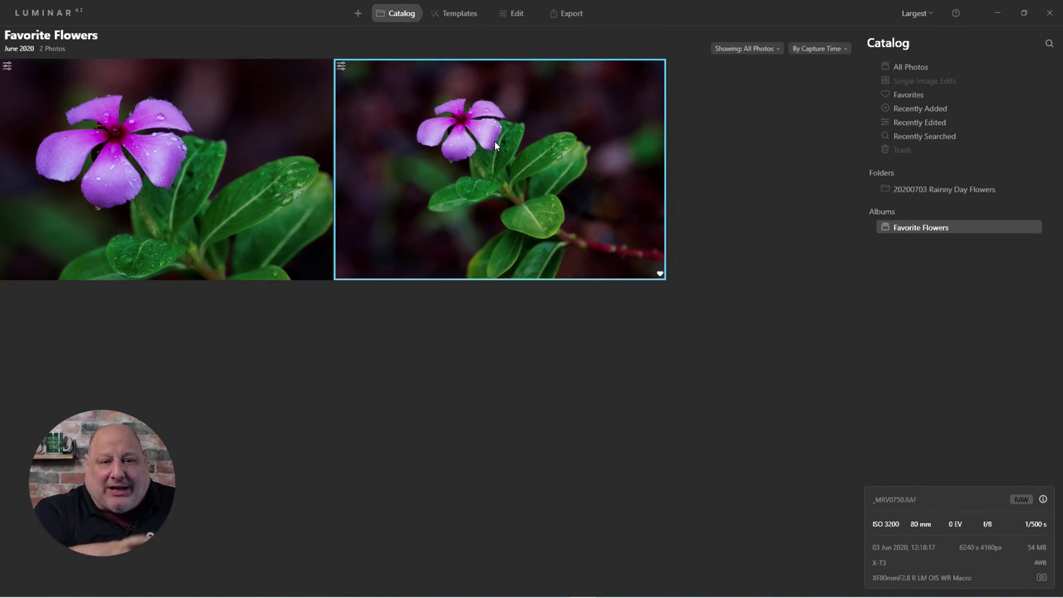
# - Reopen the cropped copy for editing and apply the Glow tool with the Glow type and an Amount of 75
pyautogui.doubleClick(154, 162)
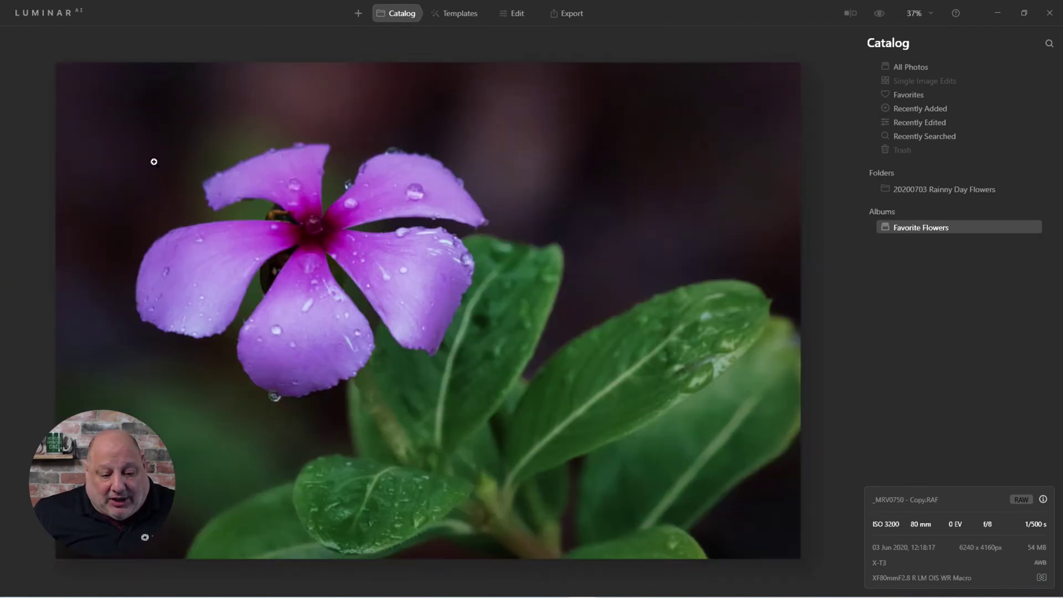
pyautogui.click(523, 16)
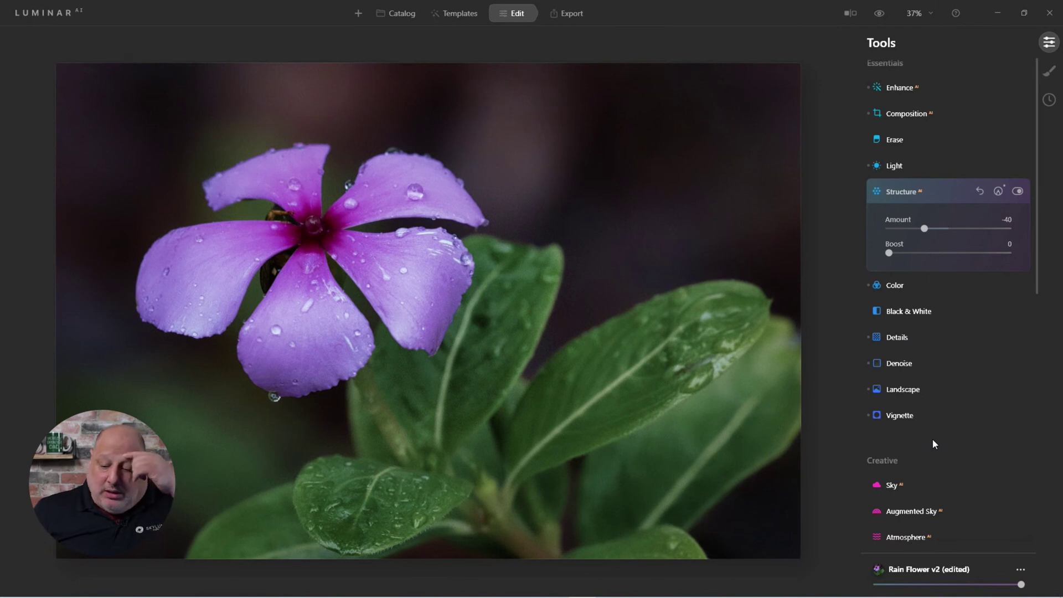
pyautogui.scroll(-5, 936, 450)
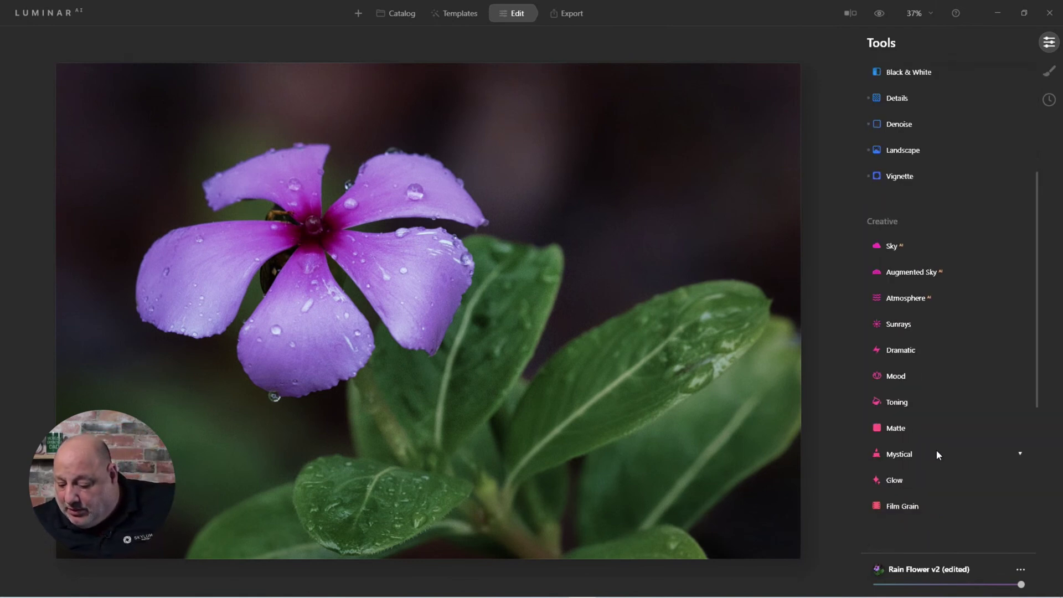
pyautogui.click(893, 477)
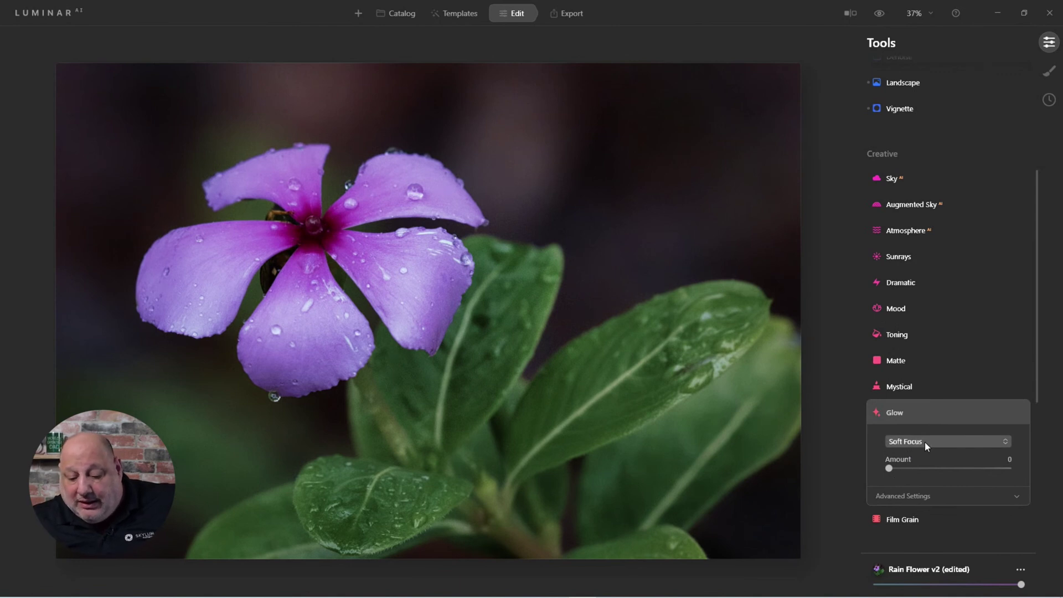
pyautogui.click(925, 442)
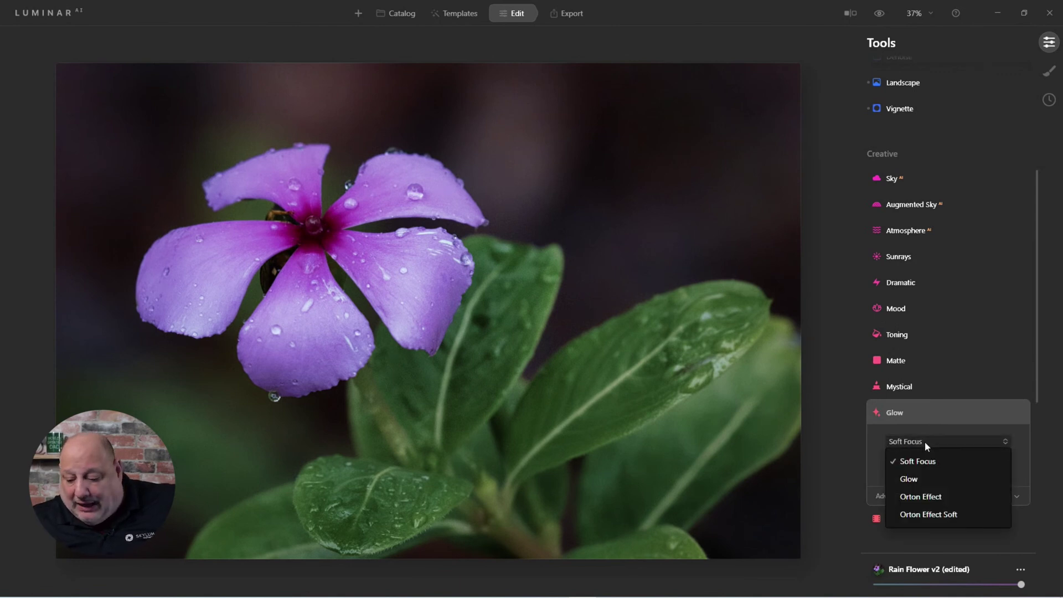
pyautogui.click(910, 480)
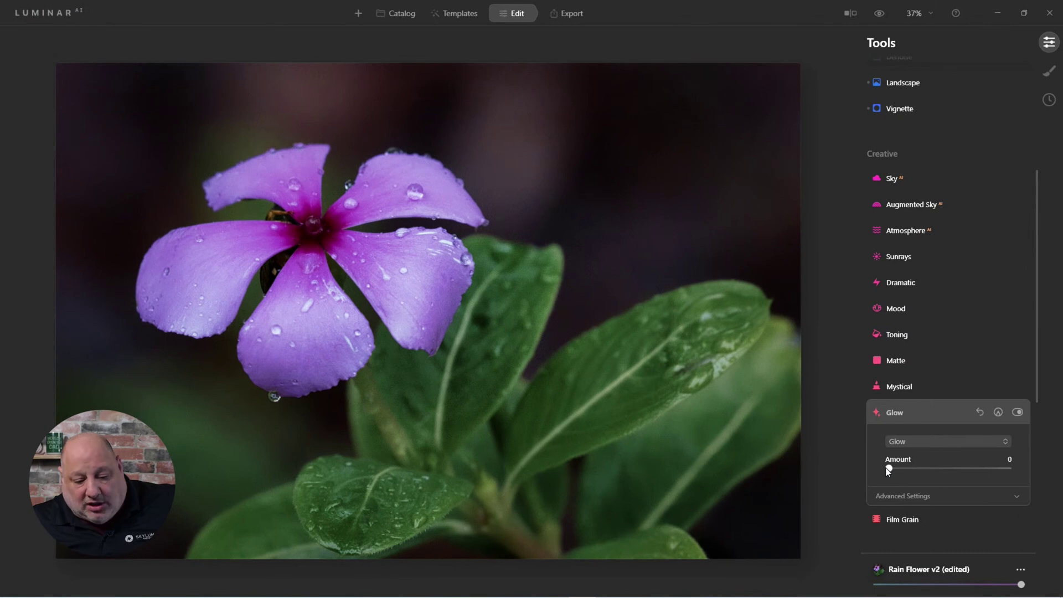
pyautogui.moveTo(938, 470); pyautogui.dragTo(978, 473)
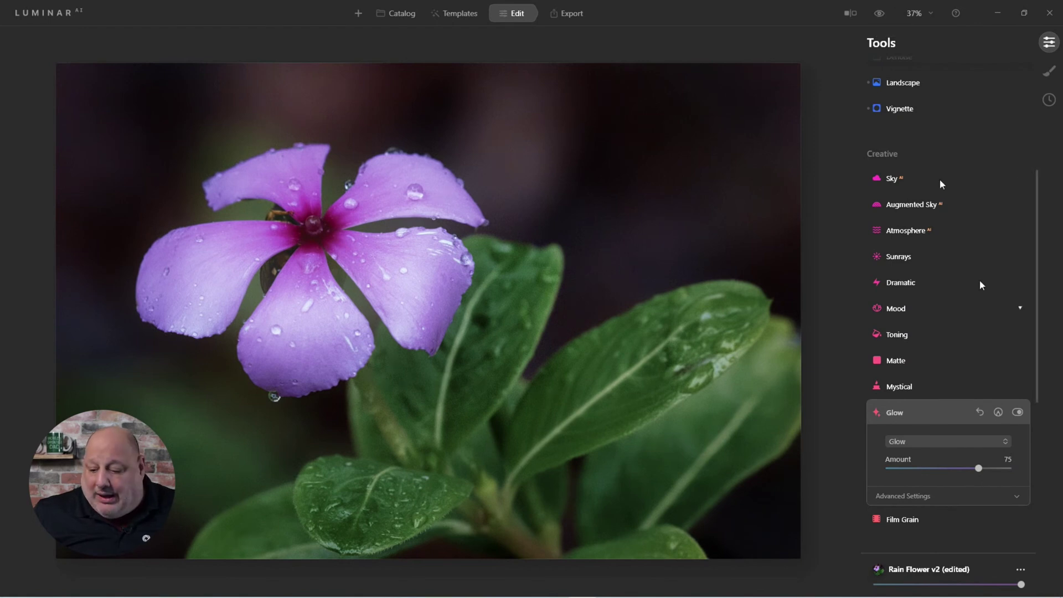
# - Compare the cropped flower photo with its unedited version and with the Glow effect switched off and back on
pyautogui.click(882, 14)
pyautogui.click(882, 15)
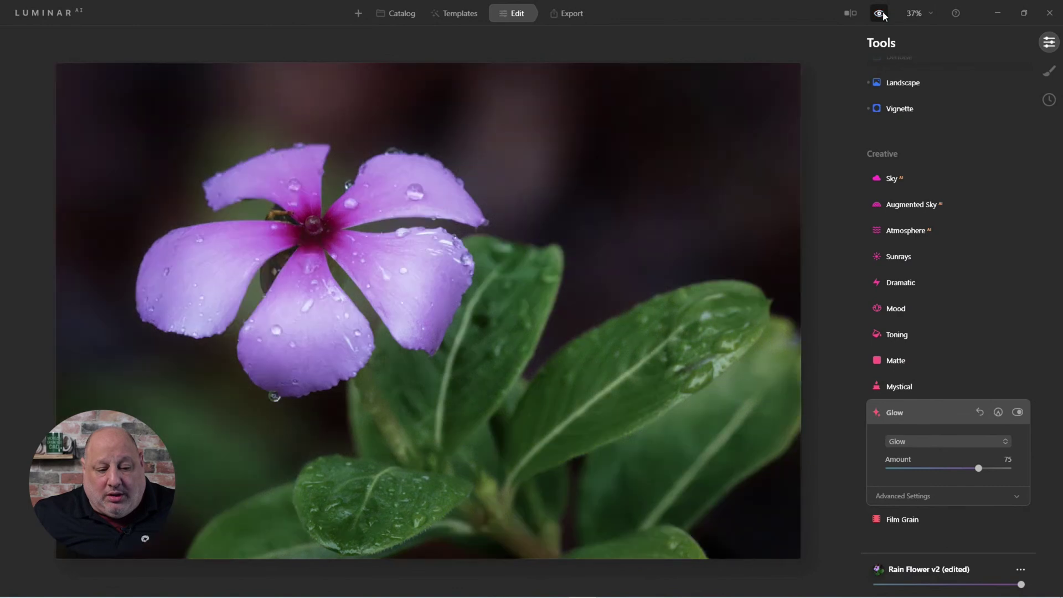
pyautogui.click(1018, 412)
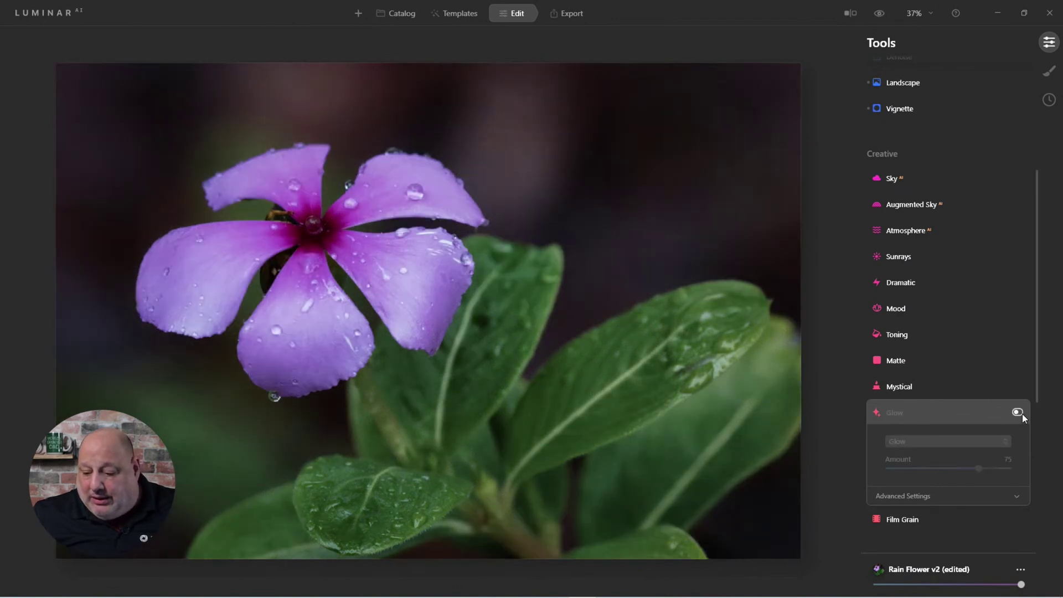
pyautogui.click(1013, 414)
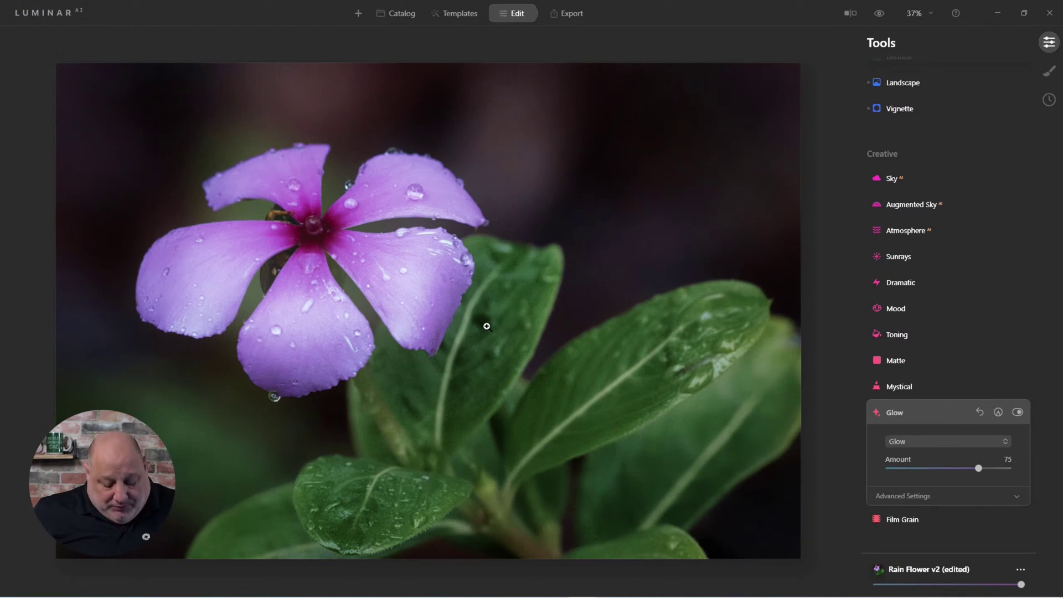
# - Return to the Favorite Flowers album and open the uncropped flower photo at full size
pyautogui.press('g')
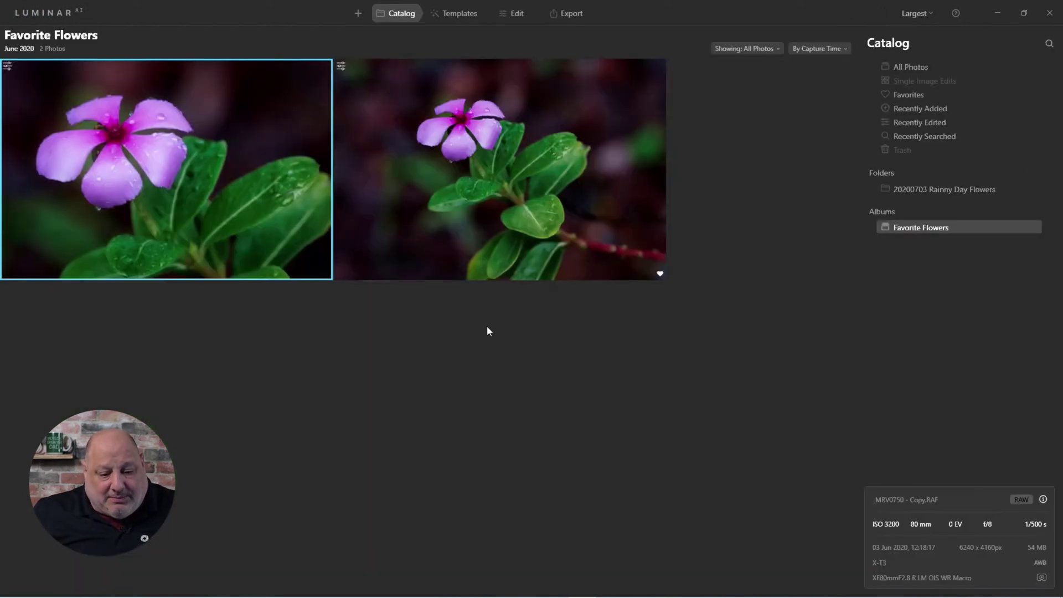
pyautogui.click(485, 162)
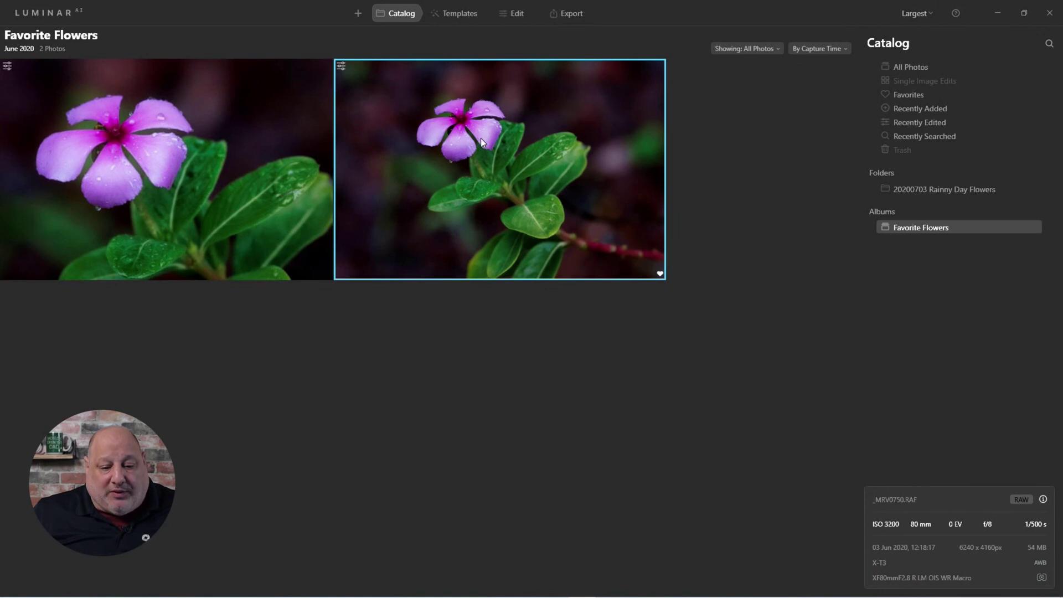
pyautogui.doubleClick(481, 138)
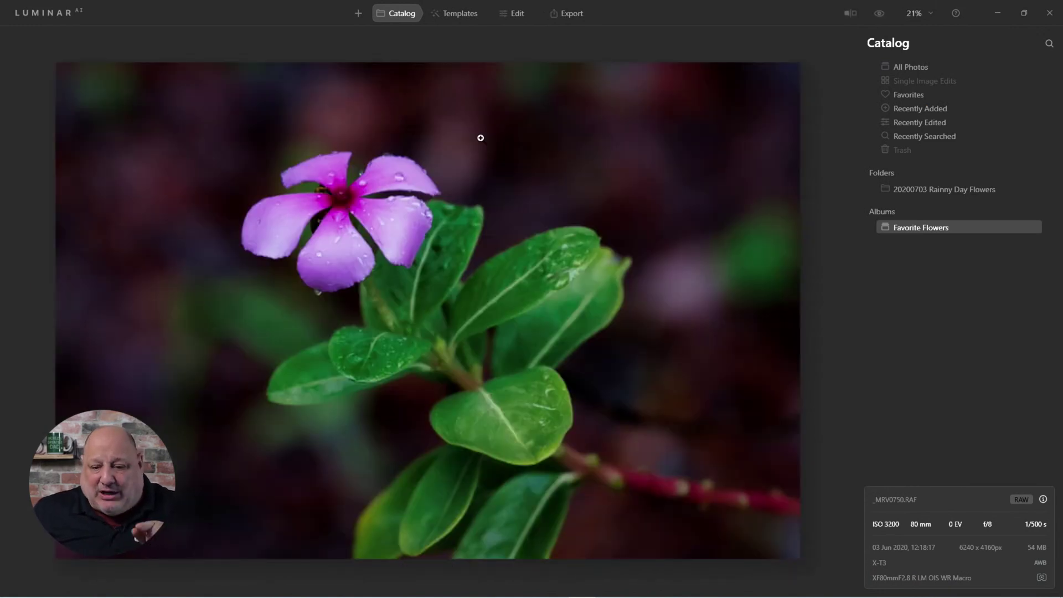
# - Set up a save-to-disk export of the photo with the file name _MRV0750-v1 and the TIFF format
pyautogui.click(563, 16)
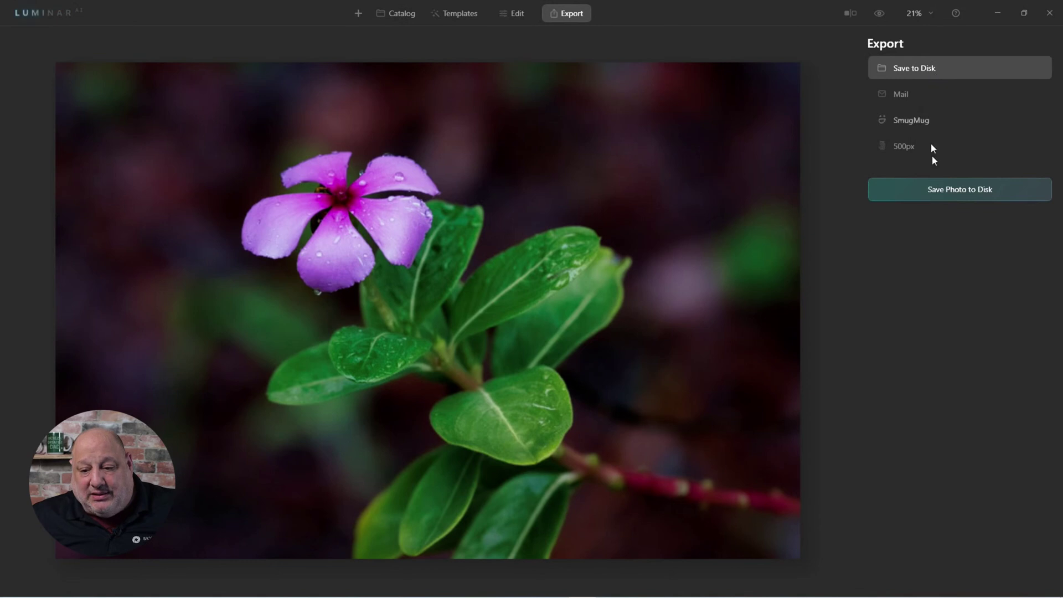
pyautogui.click(945, 197)
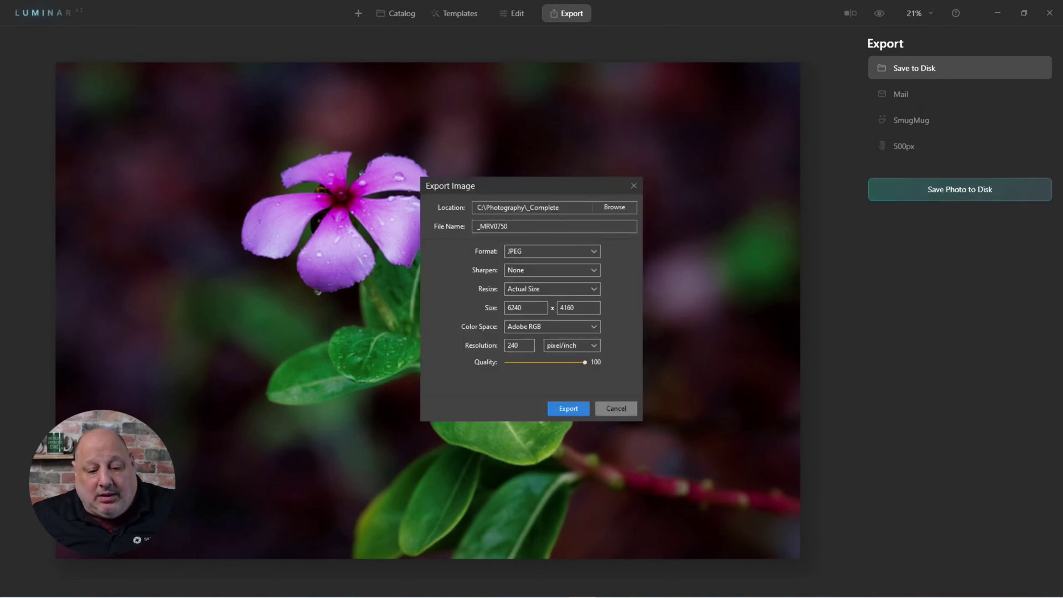
pyautogui.write('-')
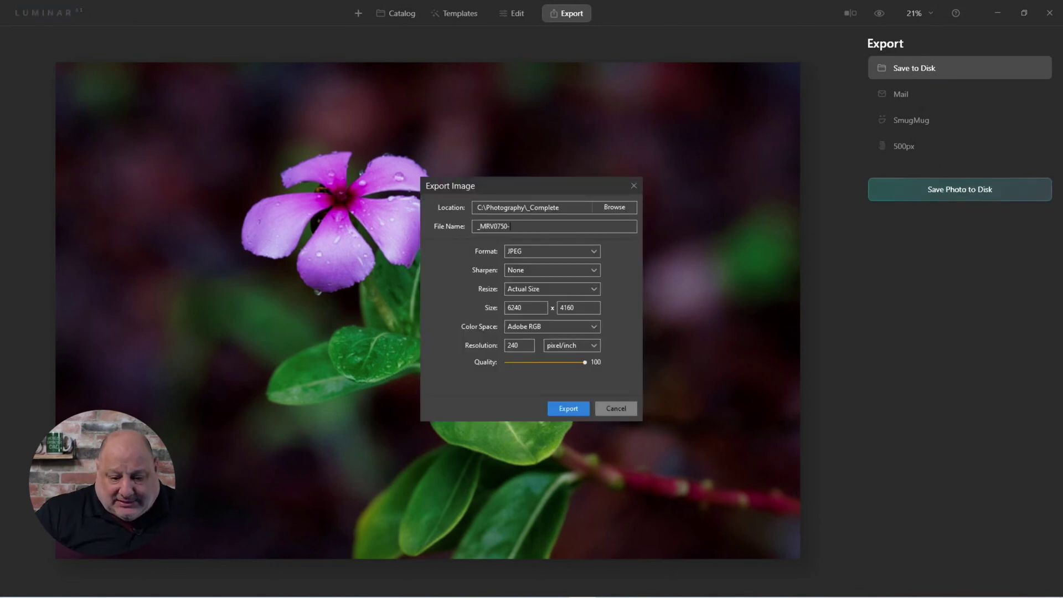
pyautogui.write('v')
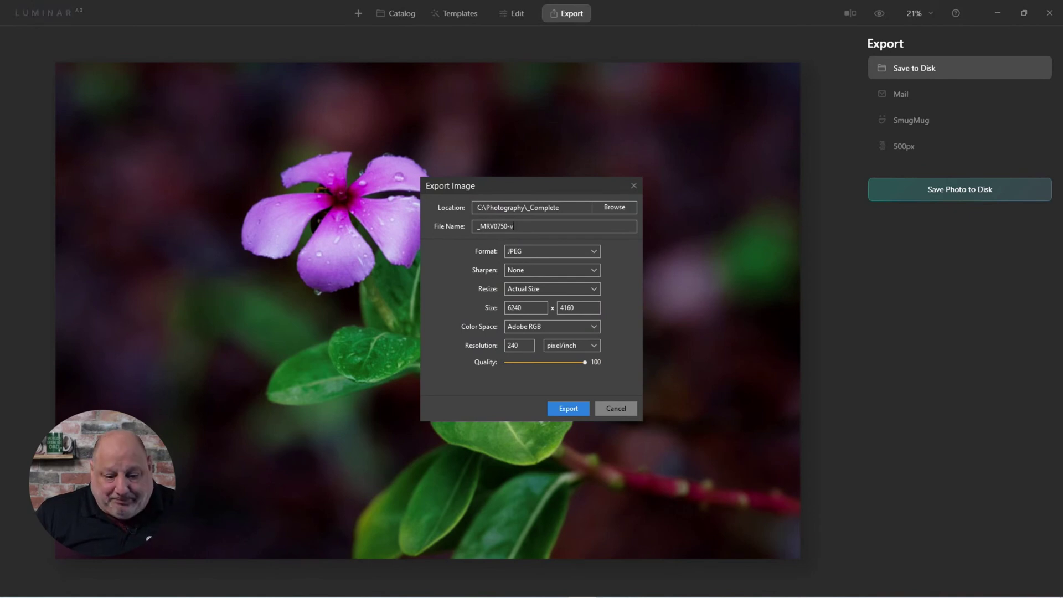
pyautogui.write('1')
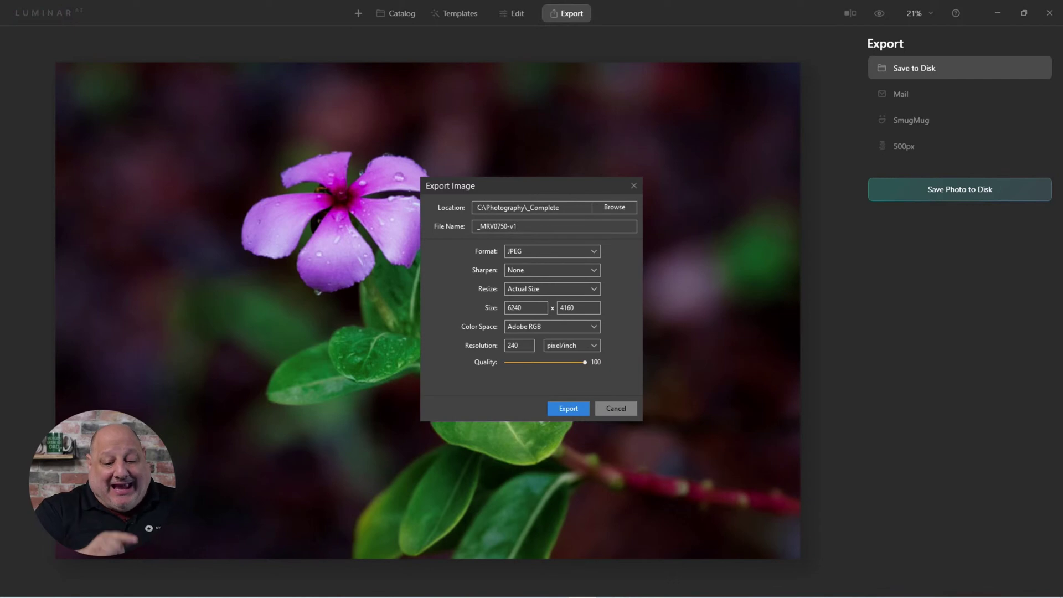
pyautogui.click(576, 251)
pyautogui.click(537, 291)
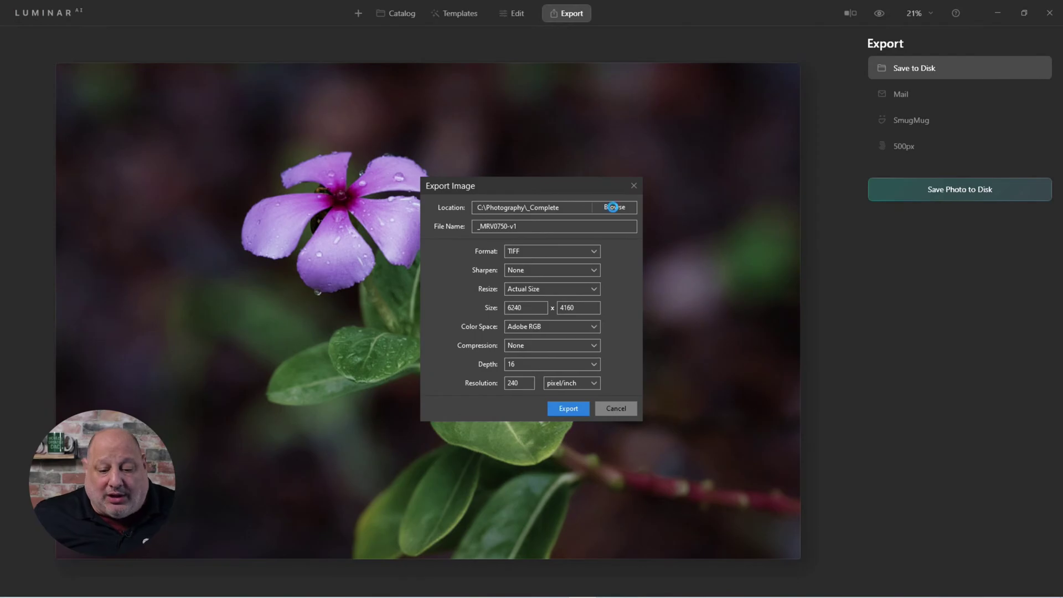
# - Browse for an export location and create a folder named Complete inside Photography\Flowers\20200703 Rainny Day Flowers
pyautogui.click(614, 207)
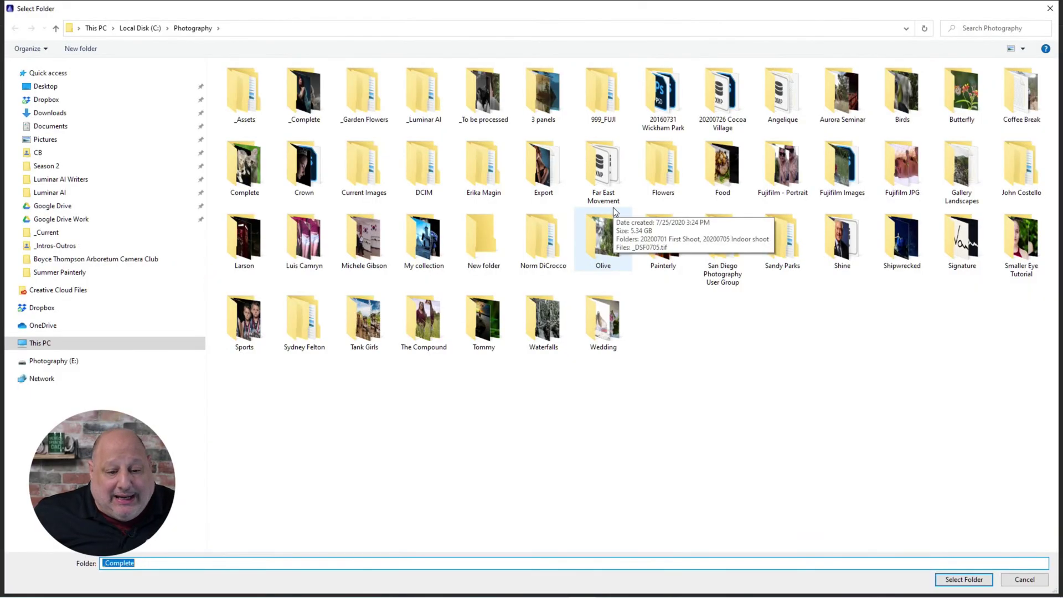
pyautogui.doubleClick(657, 194)
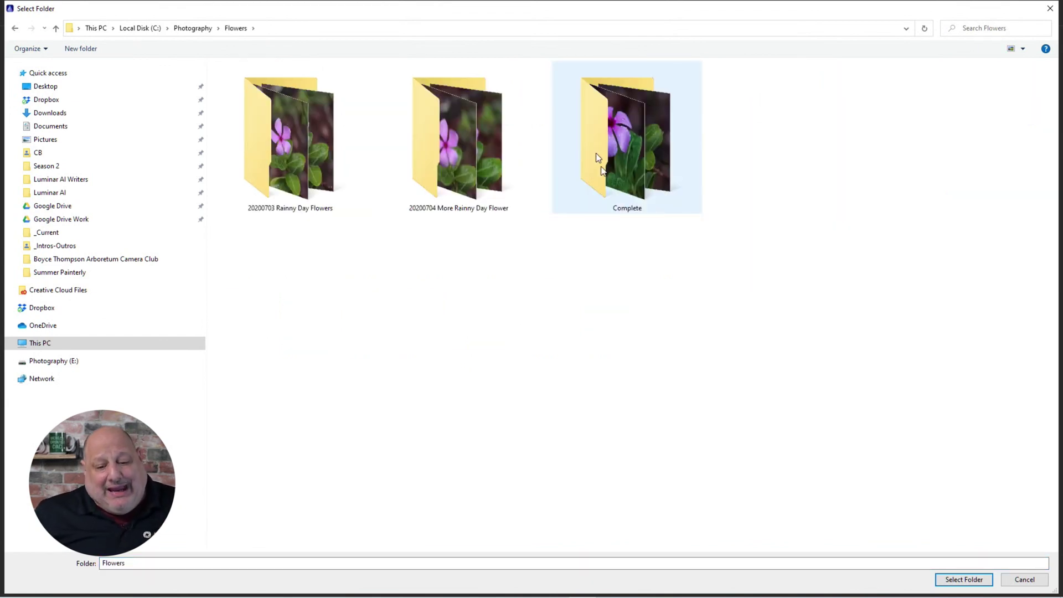
pyautogui.doubleClick(310, 158)
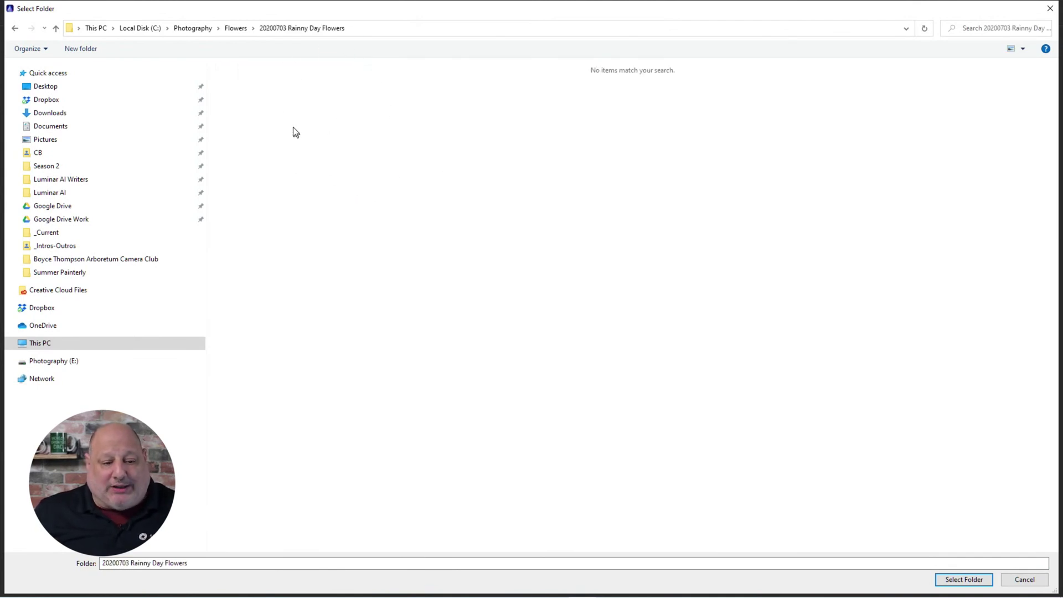
pyautogui.rightClick(284, 107)
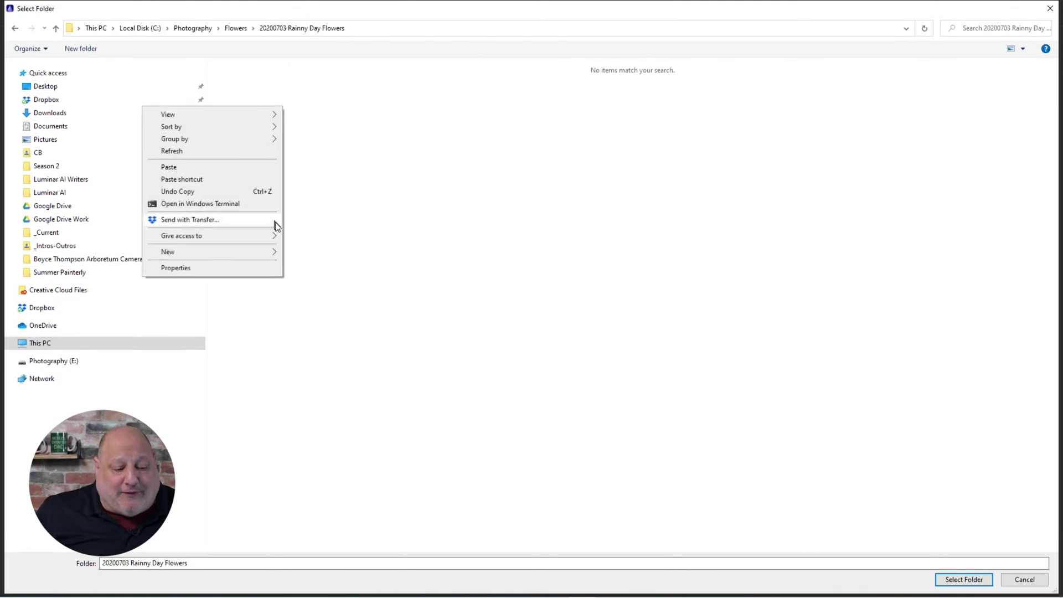
pyautogui.moveTo(268, 252)
pyautogui.click(311, 253)
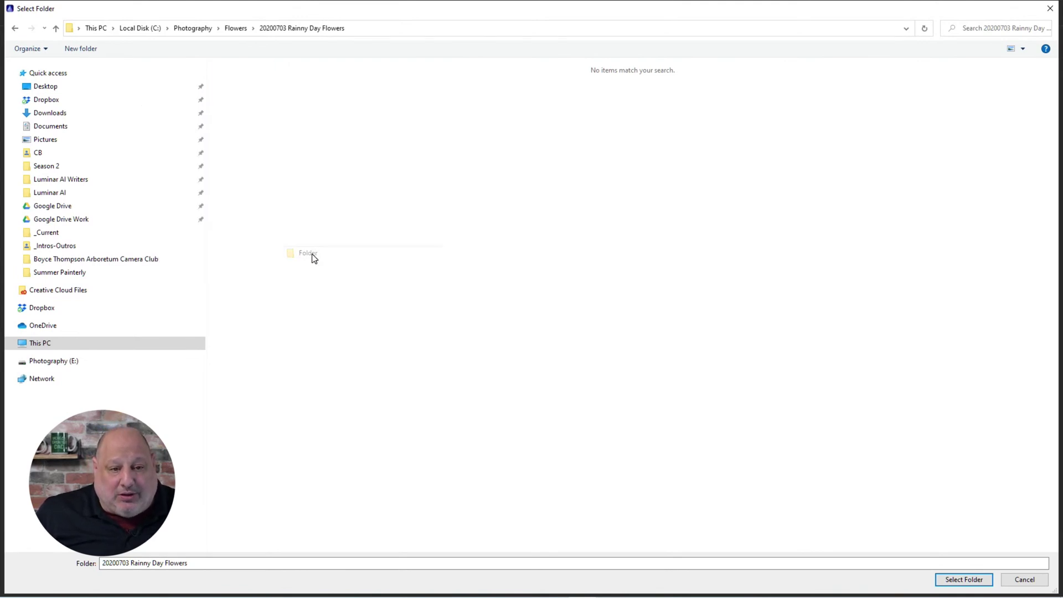
pyautogui.write('Complete')
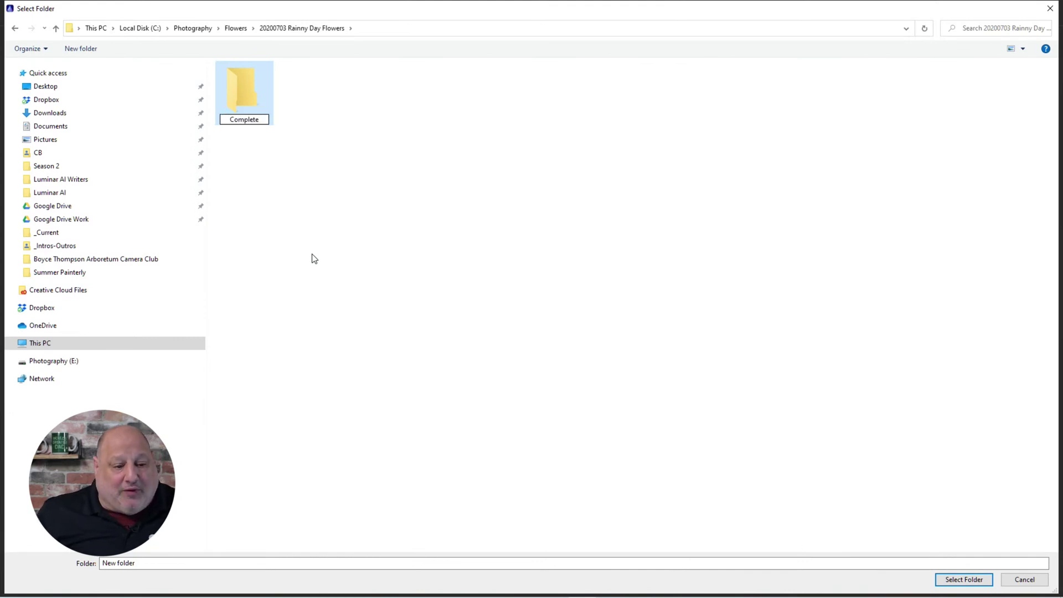
pyautogui.press('Return')
# - Choose the new Complete folder as the export location and export the photo
pyautogui.doubleClick(261, 101)
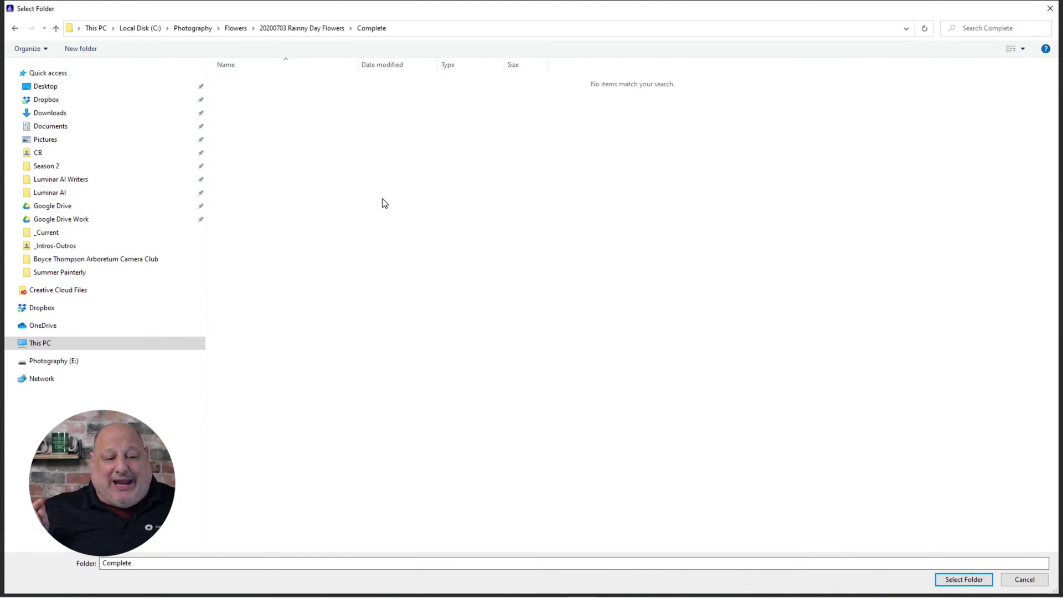
pyautogui.click(968, 579)
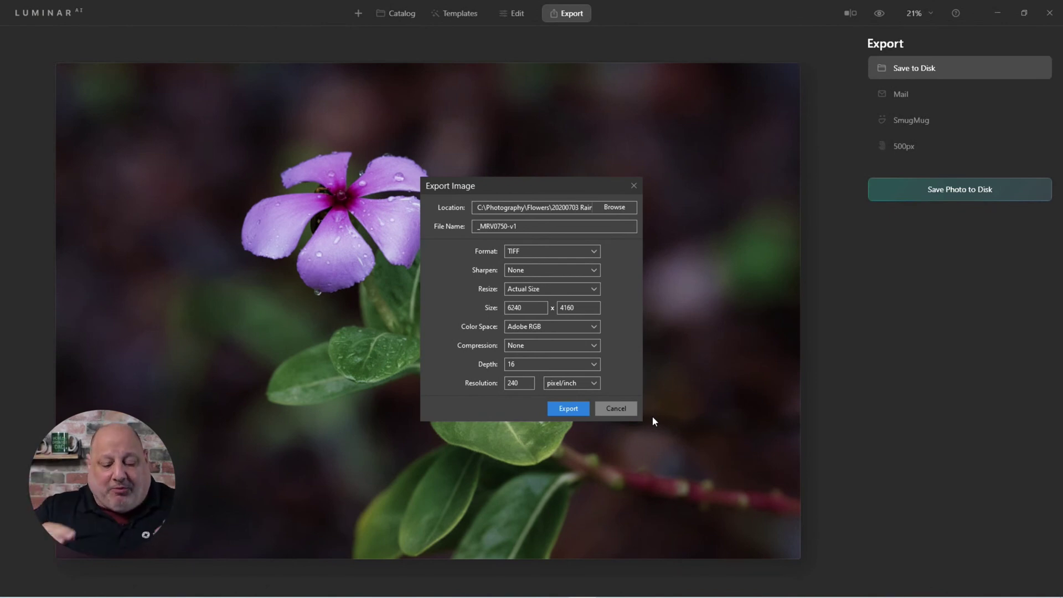
pyautogui.click(564, 413)
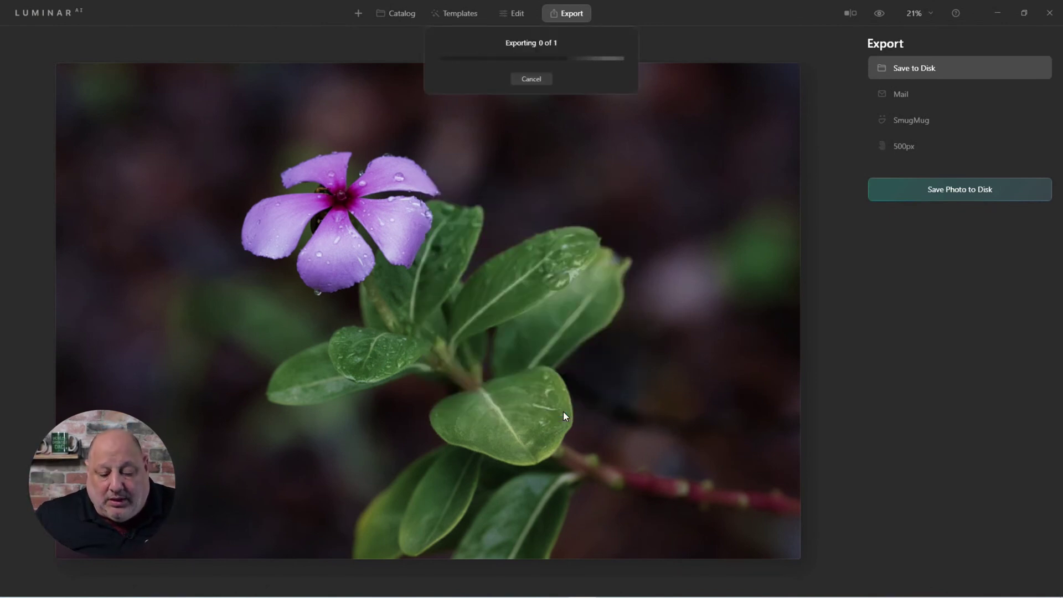